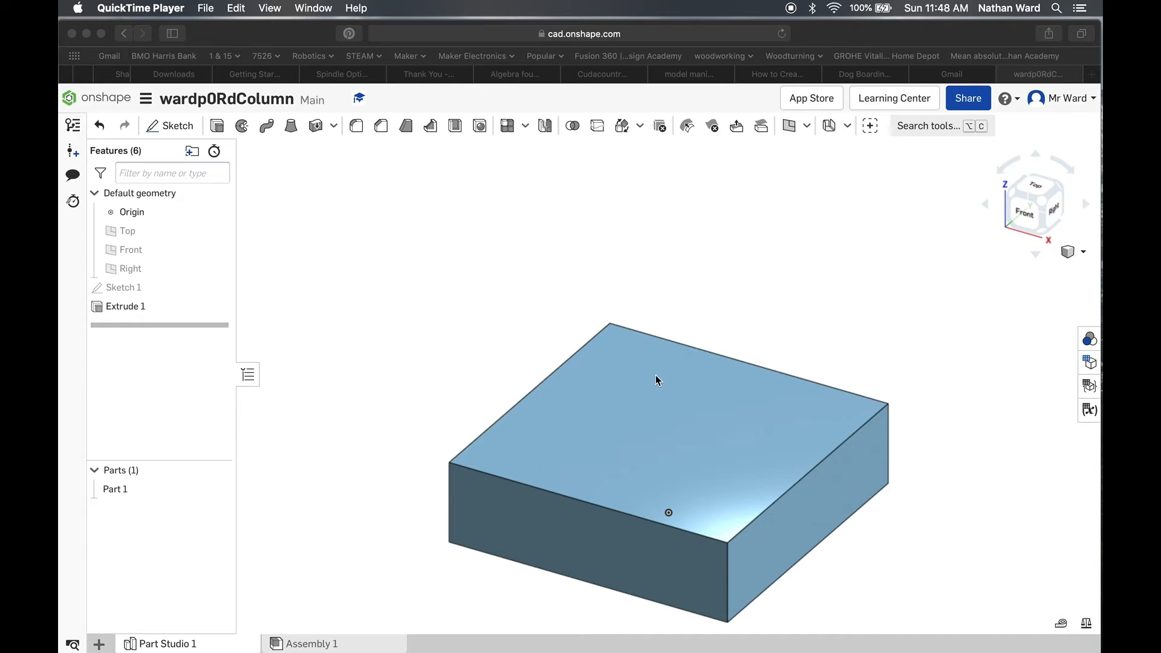
Step: Sketch a circle about 17.6 mm in diameter on the block's top face, centred on the origin
{"action": "left_click", "coordinate": [175, 126]}
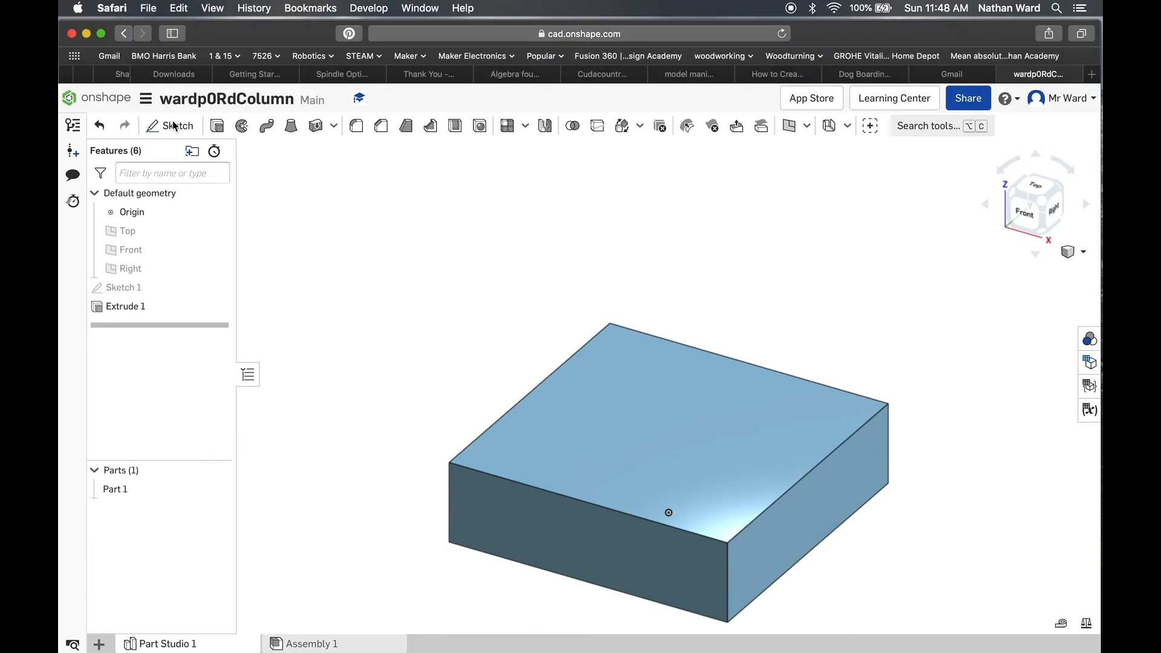
{"action": "left_click", "coordinate": [174, 127]}
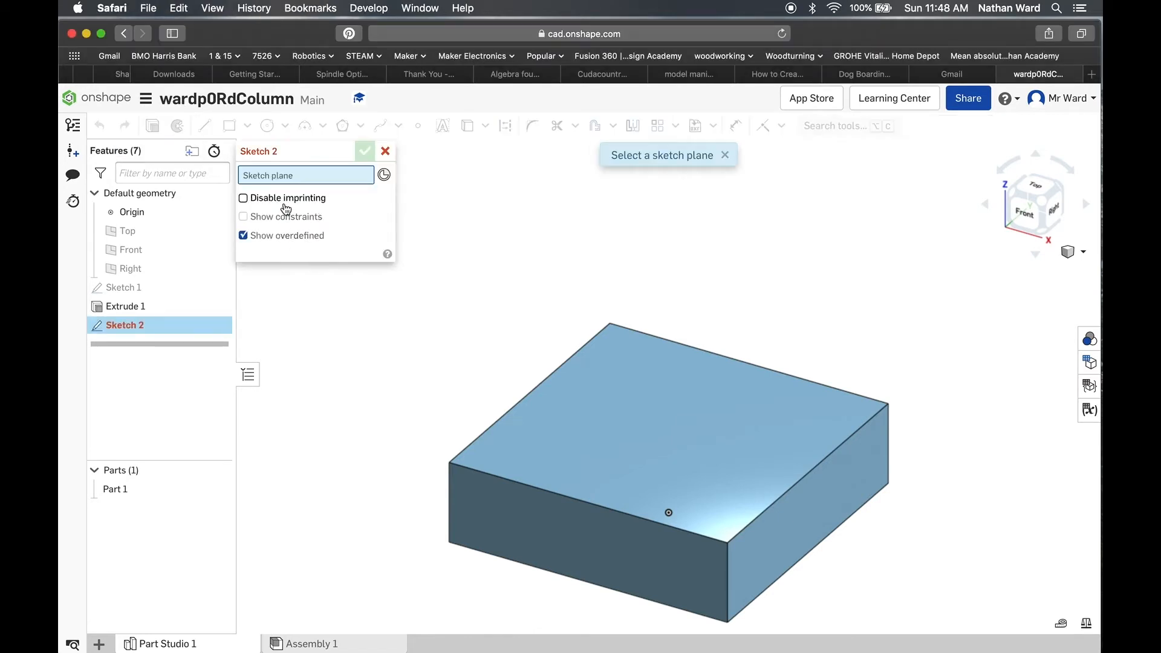
{"action": "left_click", "coordinate": [618, 393]}
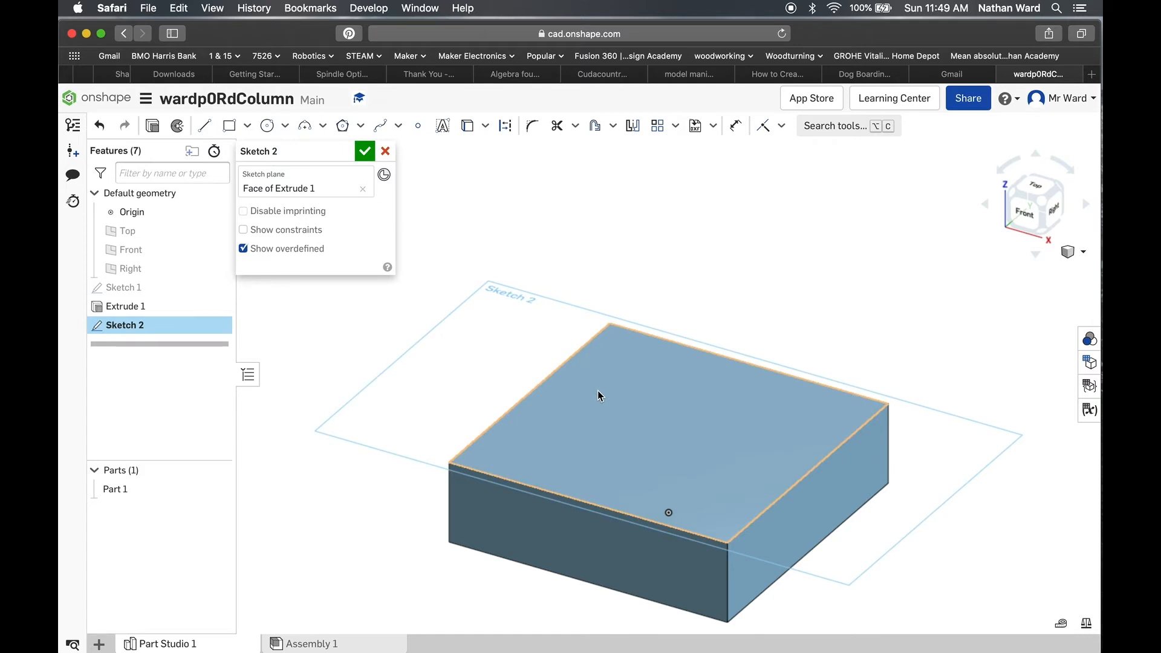
{"action": "left_click", "coordinate": [1032, 189]}
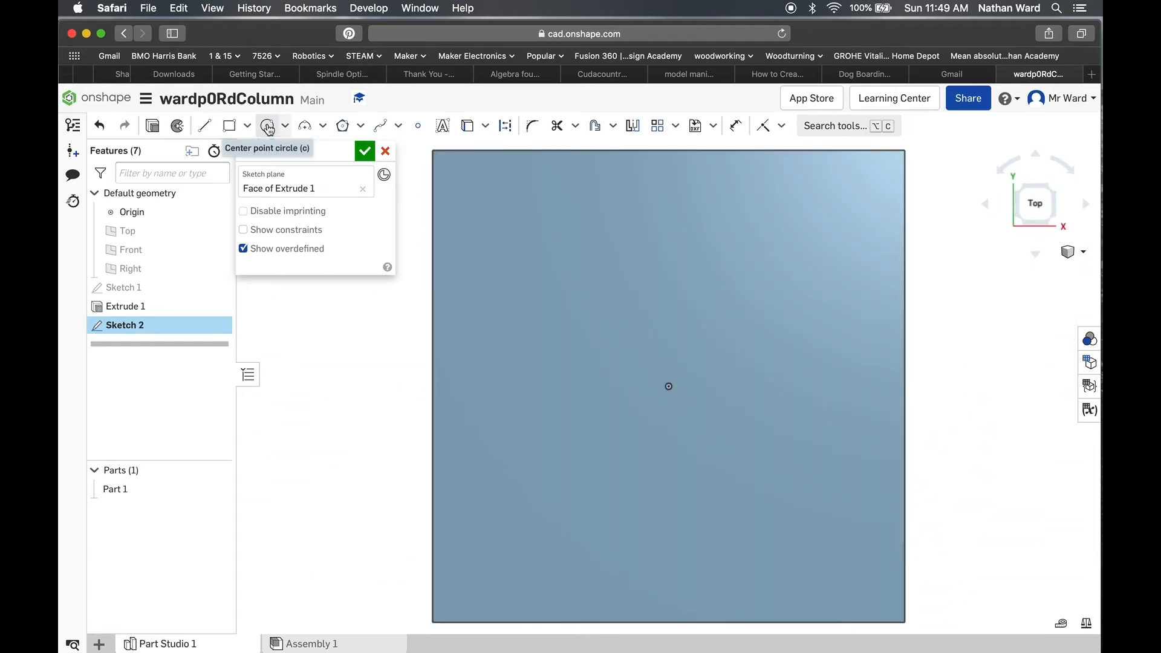
{"action": "left_click", "coordinate": [269, 129]}
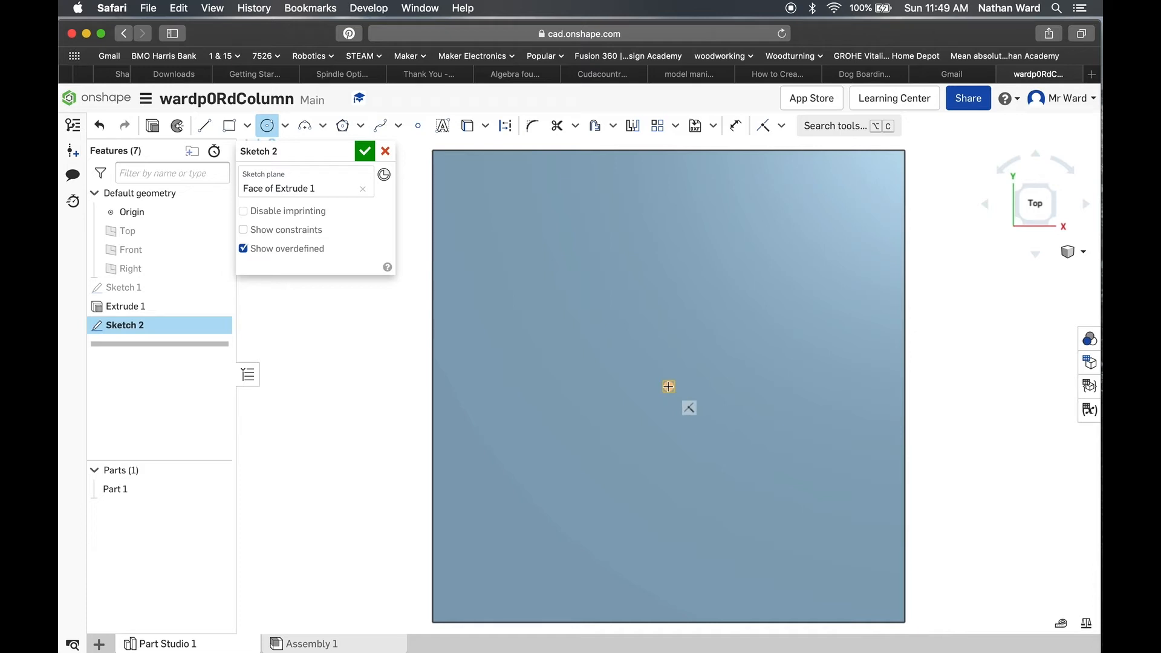
{"action": "left_click", "coordinate": [669, 387]}
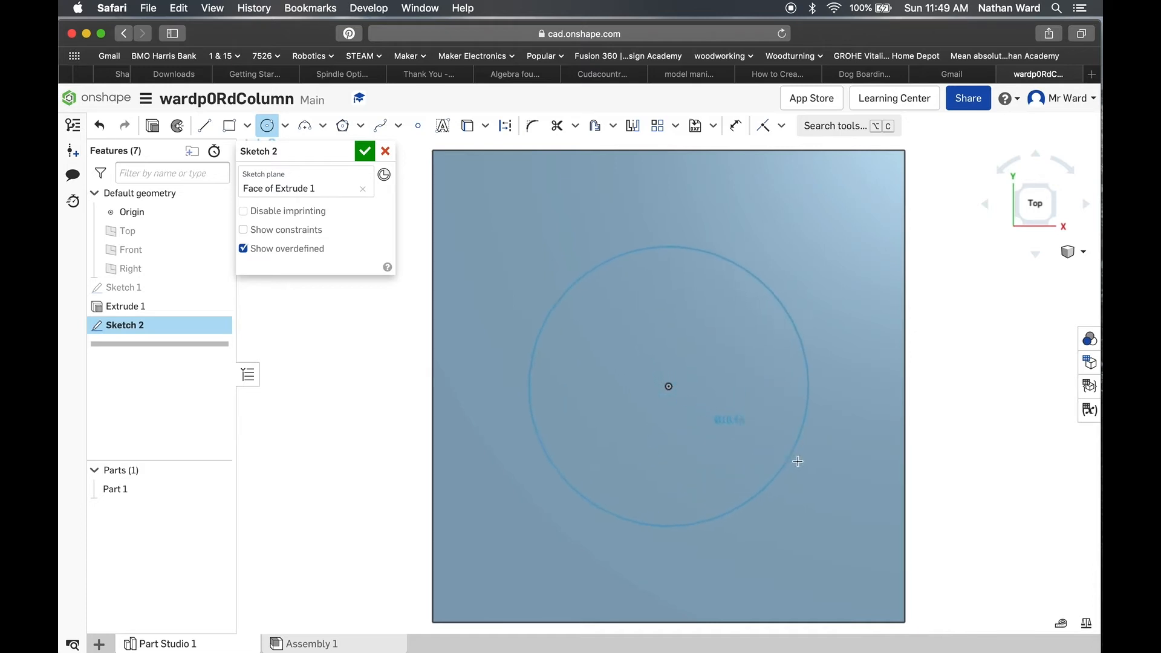
{"action": "left_click", "coordinate": [797, 462]}
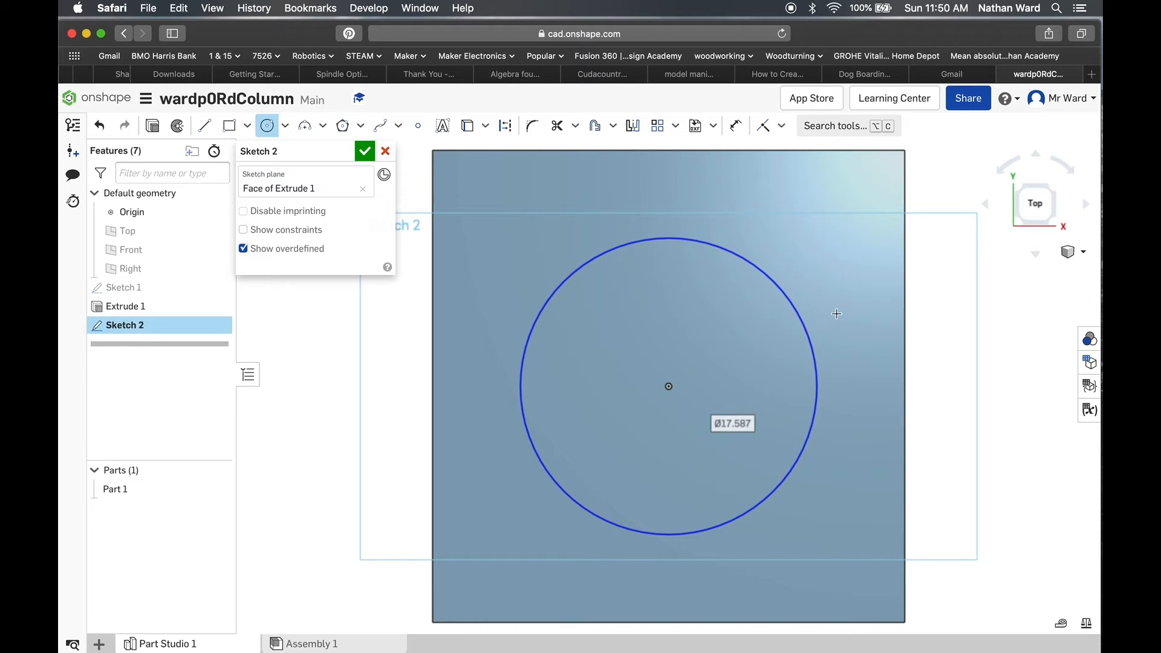
{"action": "right_click", "coordinate": [856, 276]}
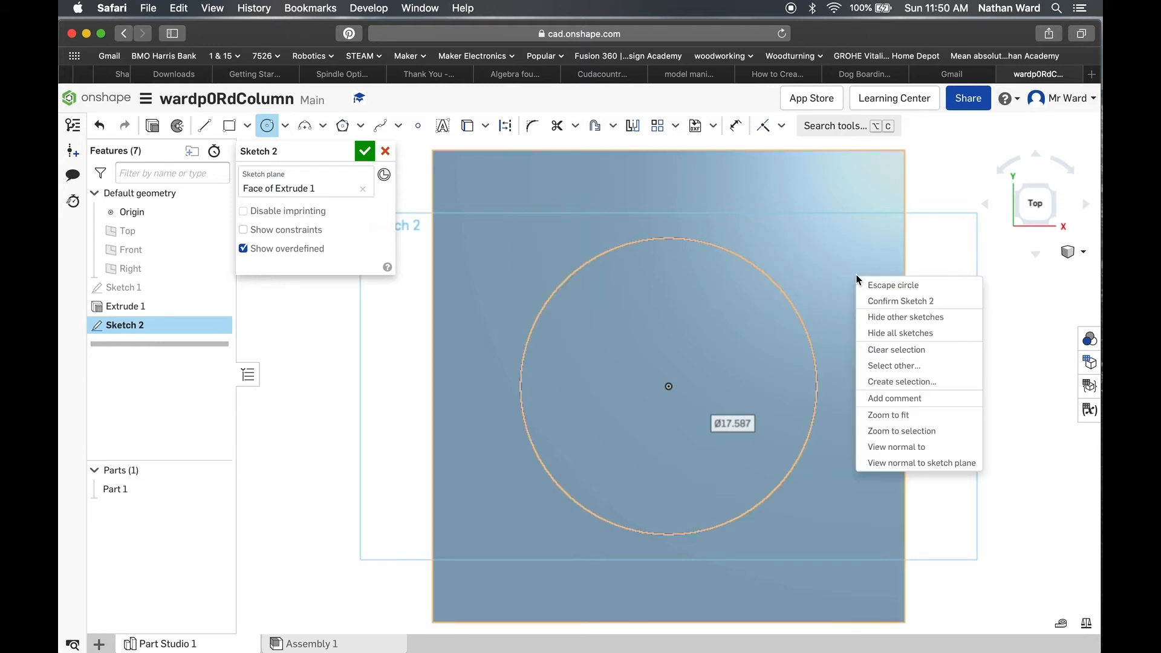
{"action": "left_click", "coordinate": [885, 287]}
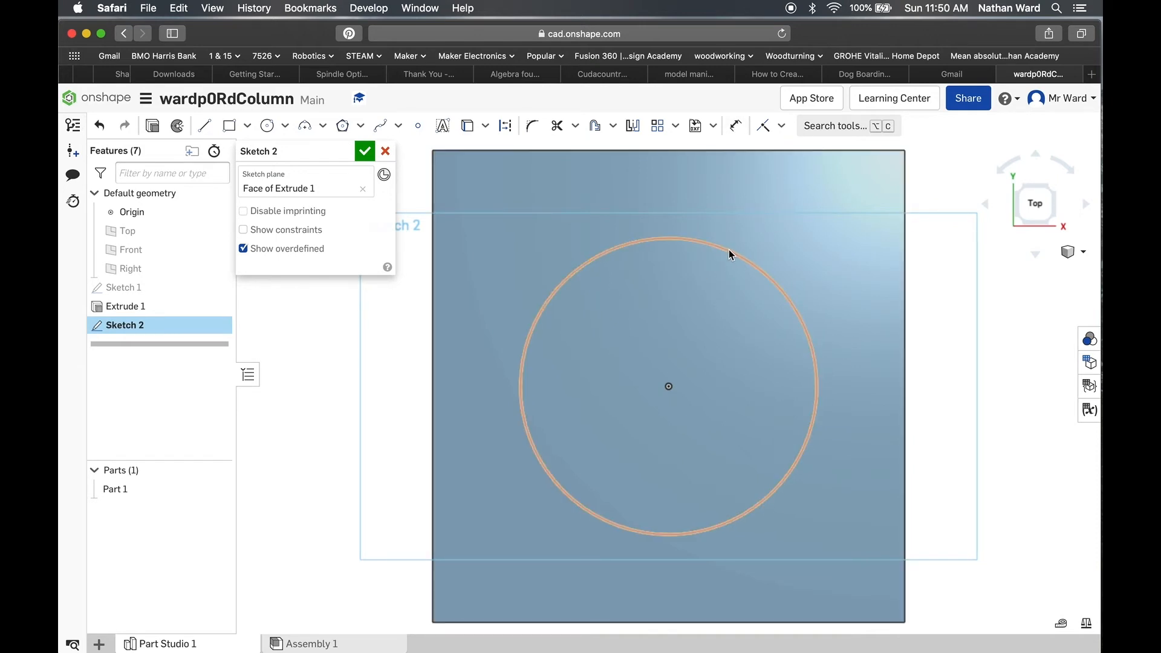
Step: Enlarge the circle freehand to about 21.4 mm, and dimension its diameter as 16 mm
{"action": "left_click", "coordinate": [670, 388]}
{"action": "left_click_drag", "start_coordinate": [738, 256], "coordinate": [773, 245]}
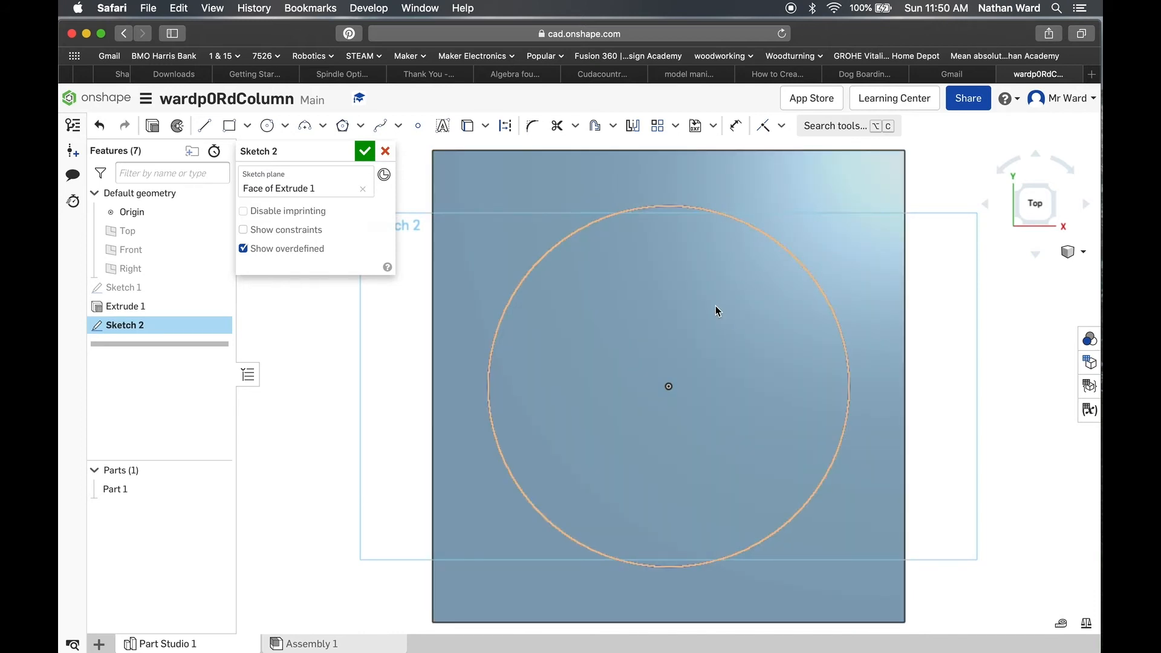
{"action": "left_click", "coordinate": [736, 125]}
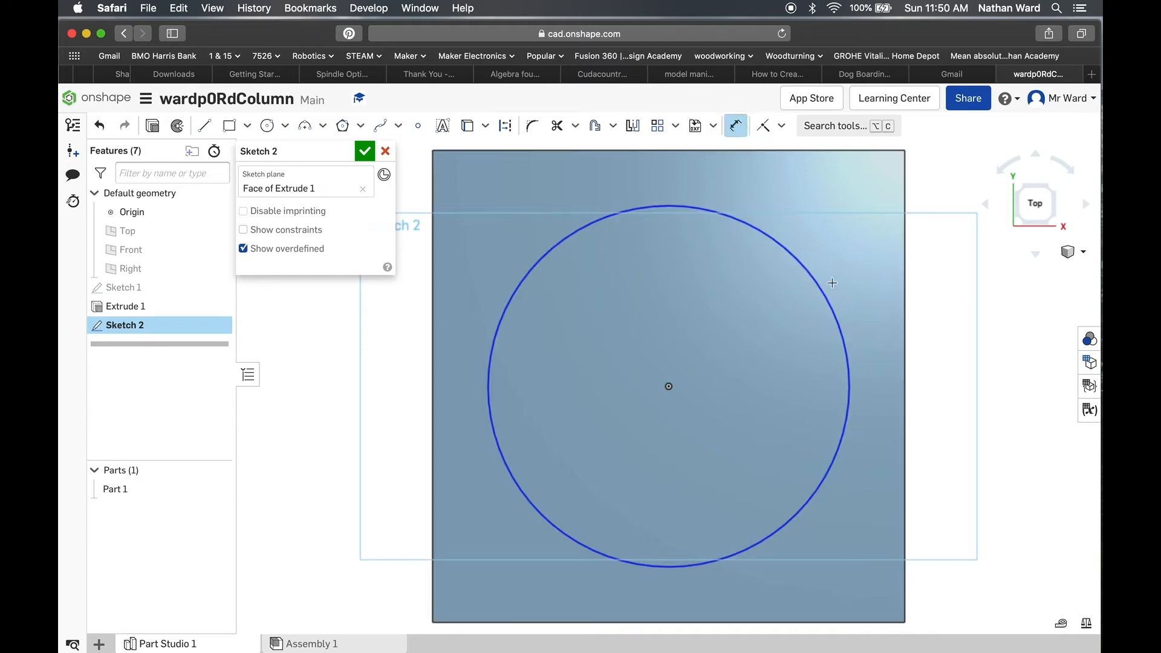
{"action": "left_click", "coordinate": [835, 315]}
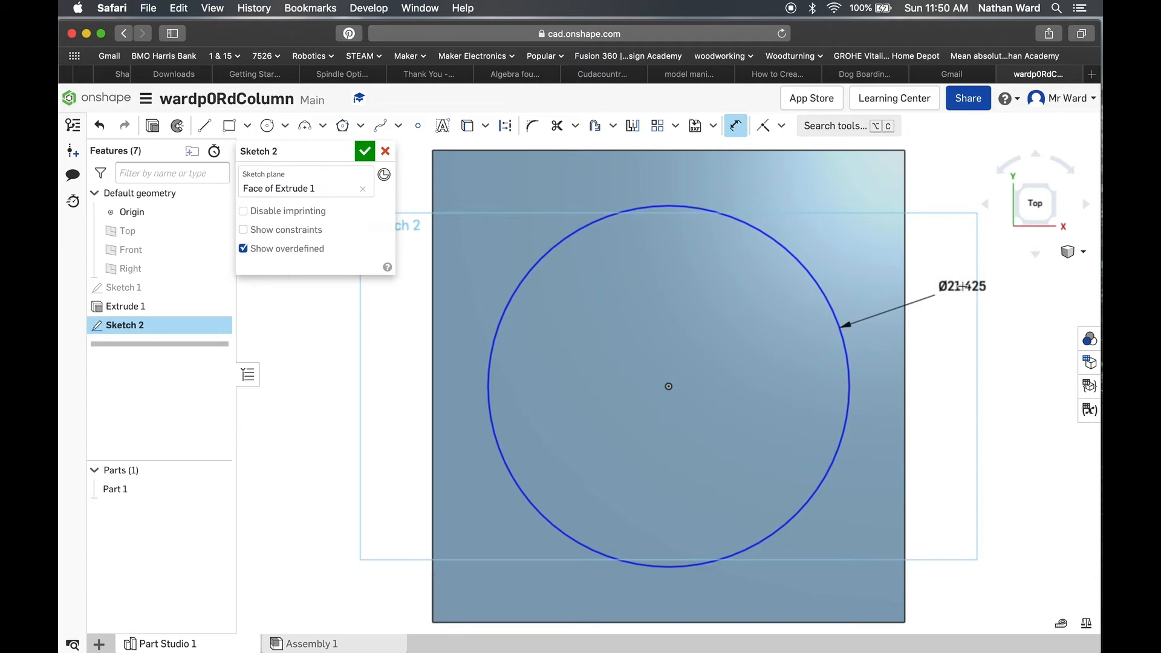
{"action": "left_click", "coordinate": [962, 287]}
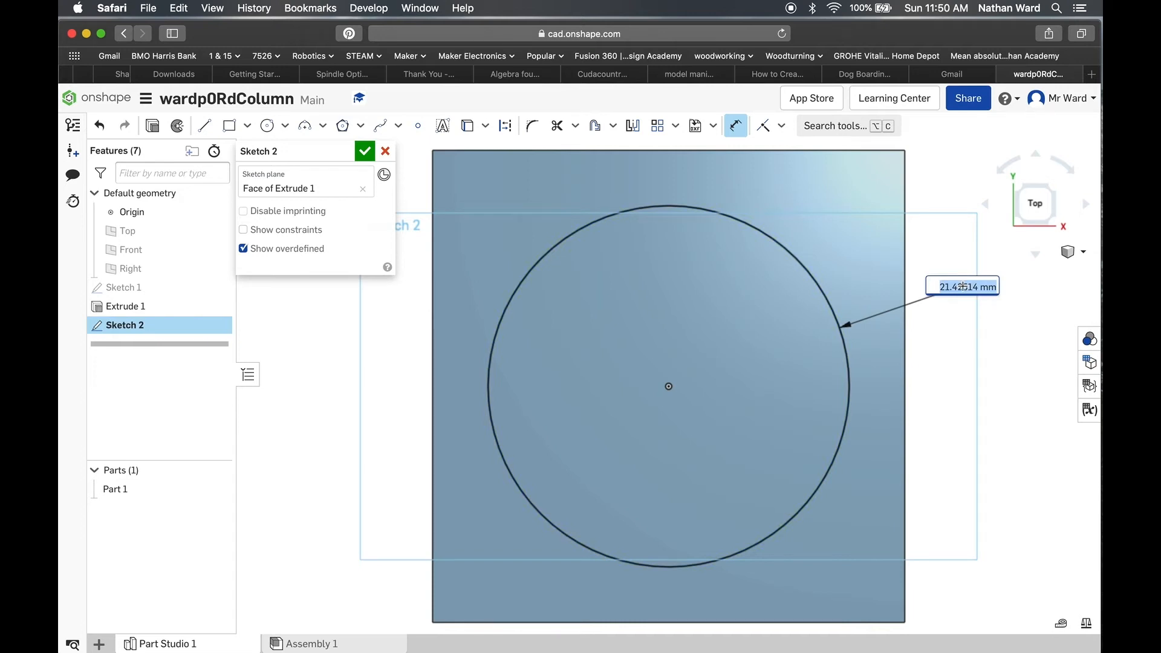
{"action": "type", "text": "16"}
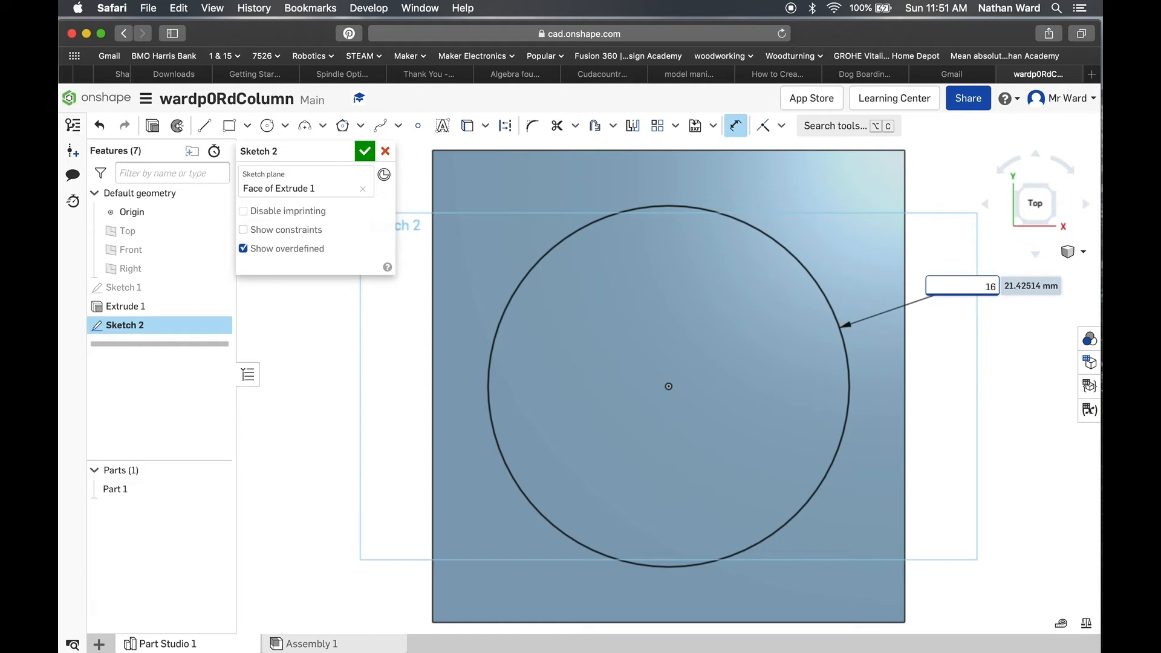
{"action": "key", "text": "Return"}
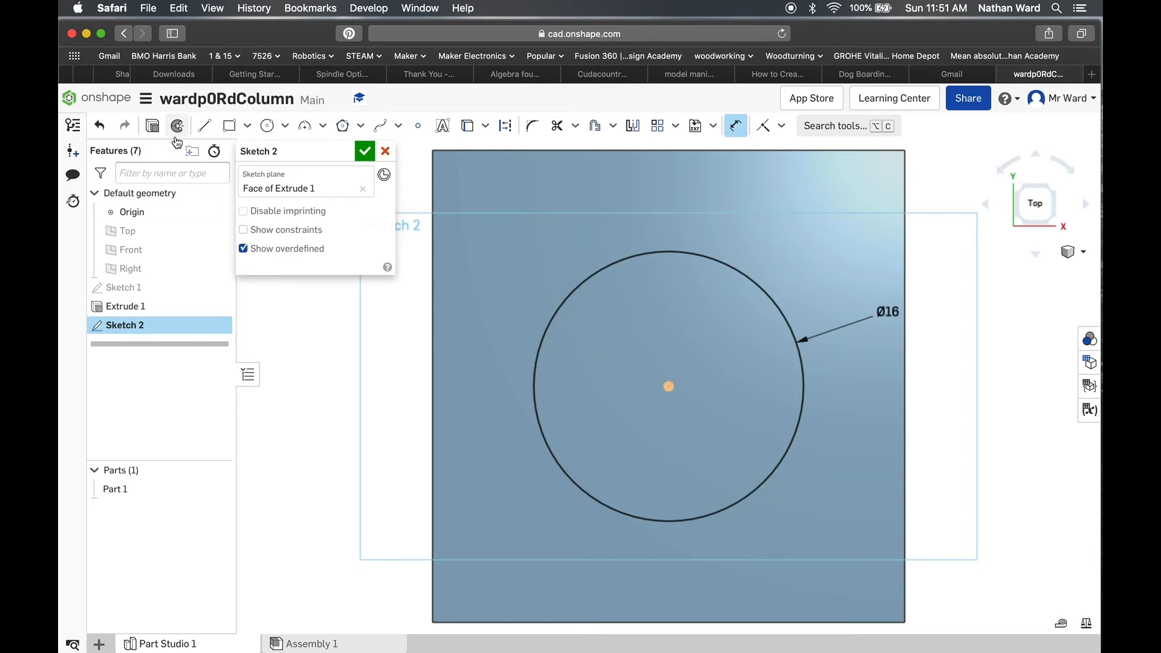
Step: Extrude the circle upward from the block as an added solid with a blind depth of 70 mm
{"action": "left_click", "coordinate": [153, 127]}
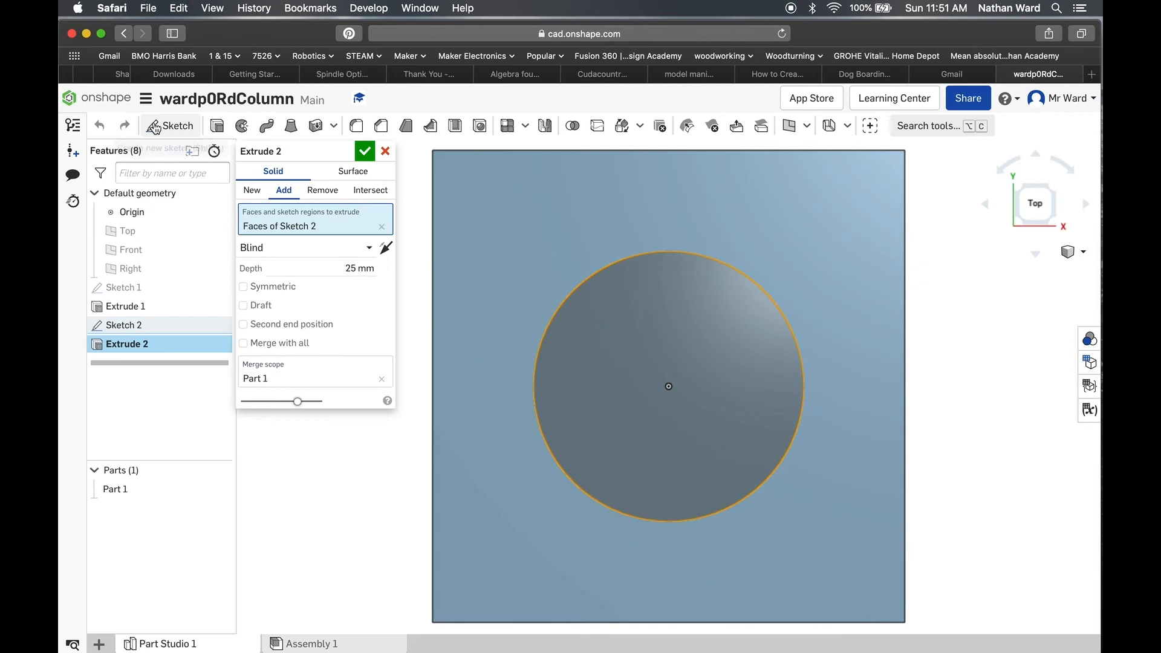
{"action": "left_click", "coordinate": [1070, 252]}
{"action": "left_click", "coordinate": [1038, 267]}
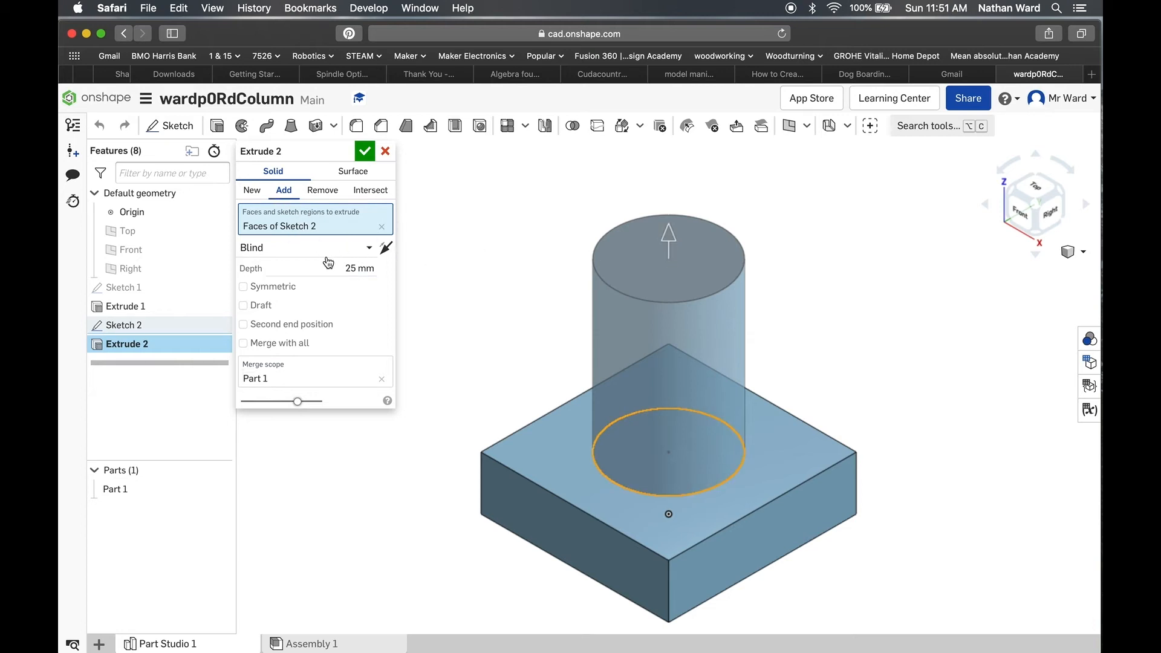
{"action": "left_click_drag", "start_coordinate": [342, 267], "coordinate": [375, 266]}
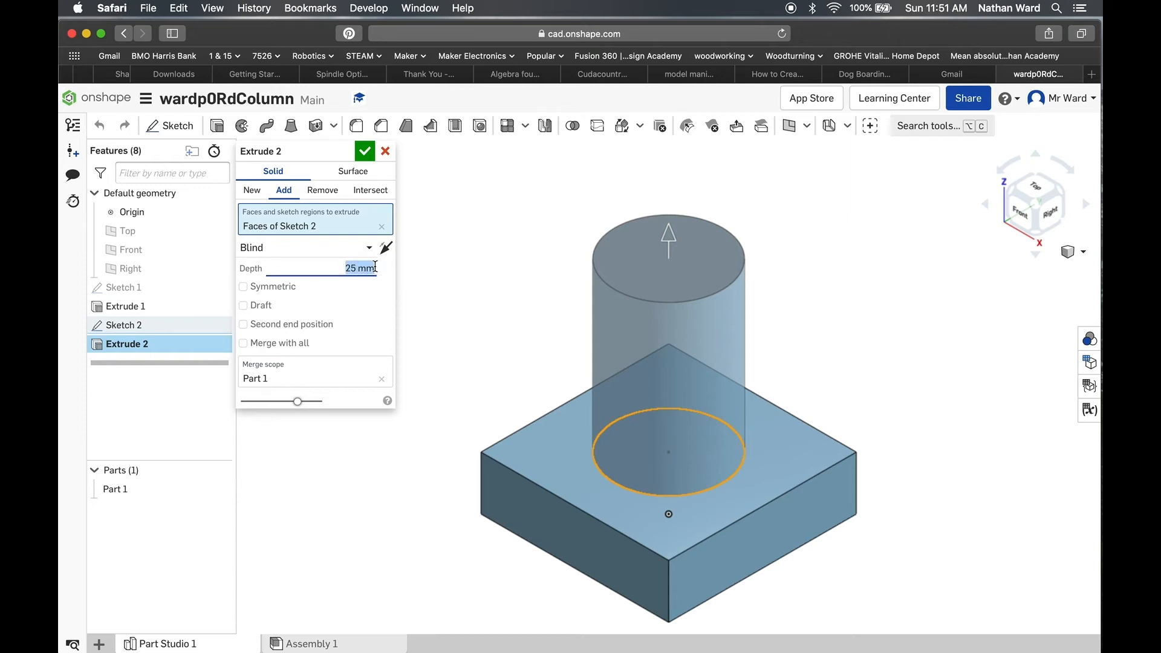
{"action": "type", "text": "70"}
{"action": "key", "text": "Return"}
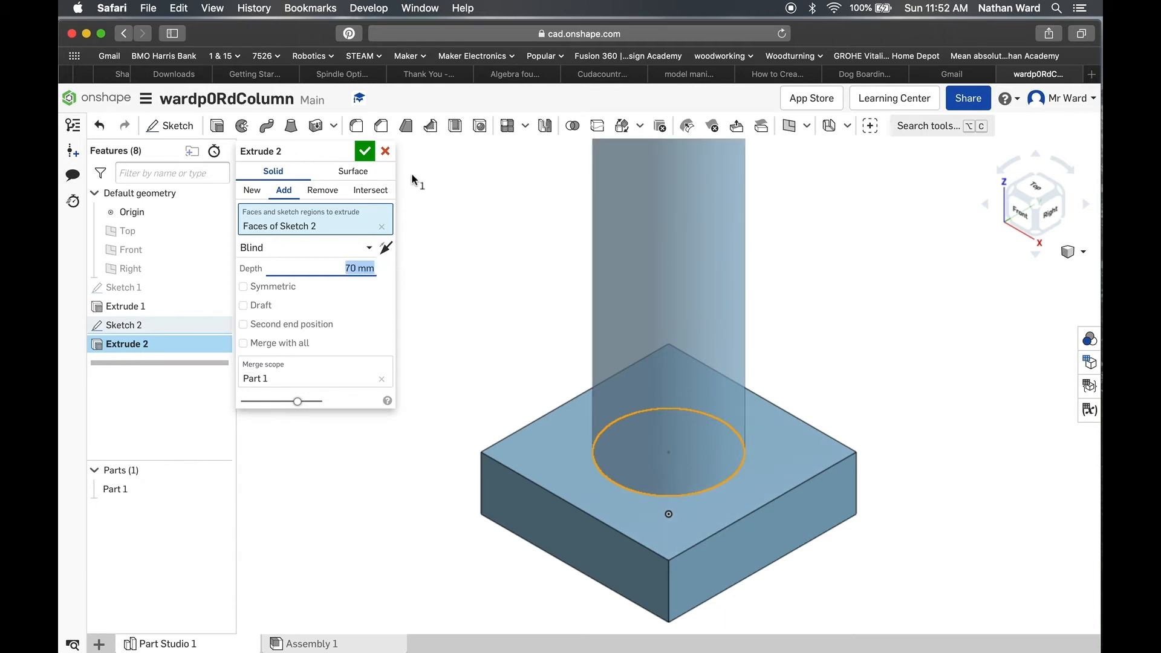
{"action": "left_click", "coordinate": [367, 154]}
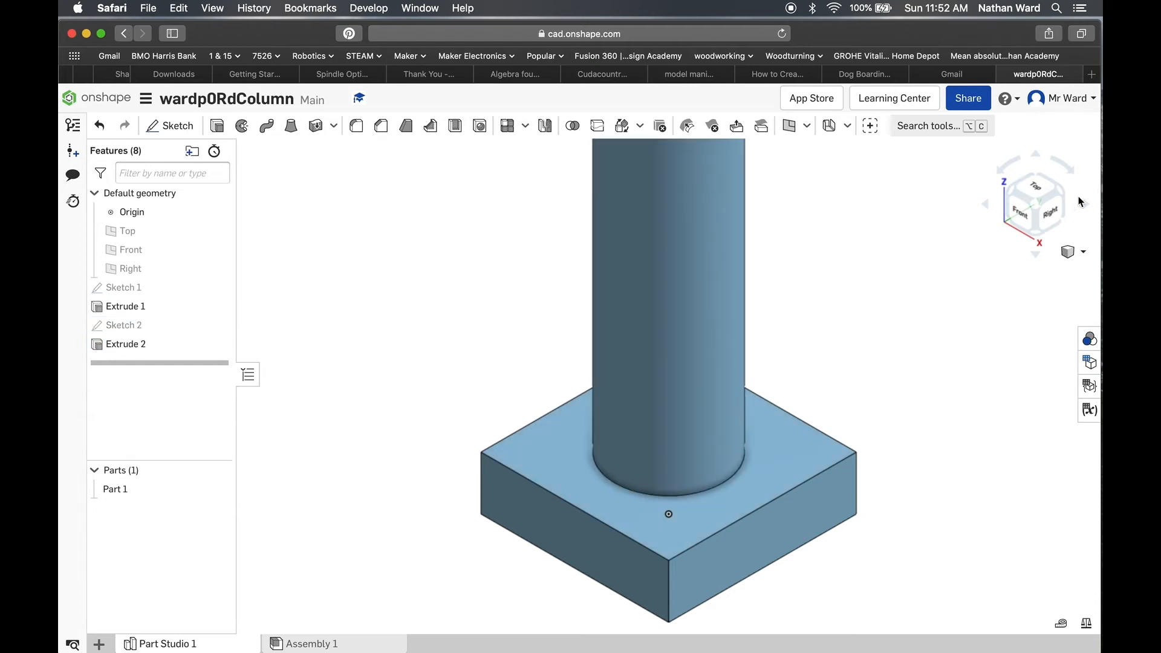
Step: Start a new sketch on the top face of the round column
{"action": "left_click", "coordinate": [1075, 254]}
{"action": "left_click", "coordinate": [1025, 271]}
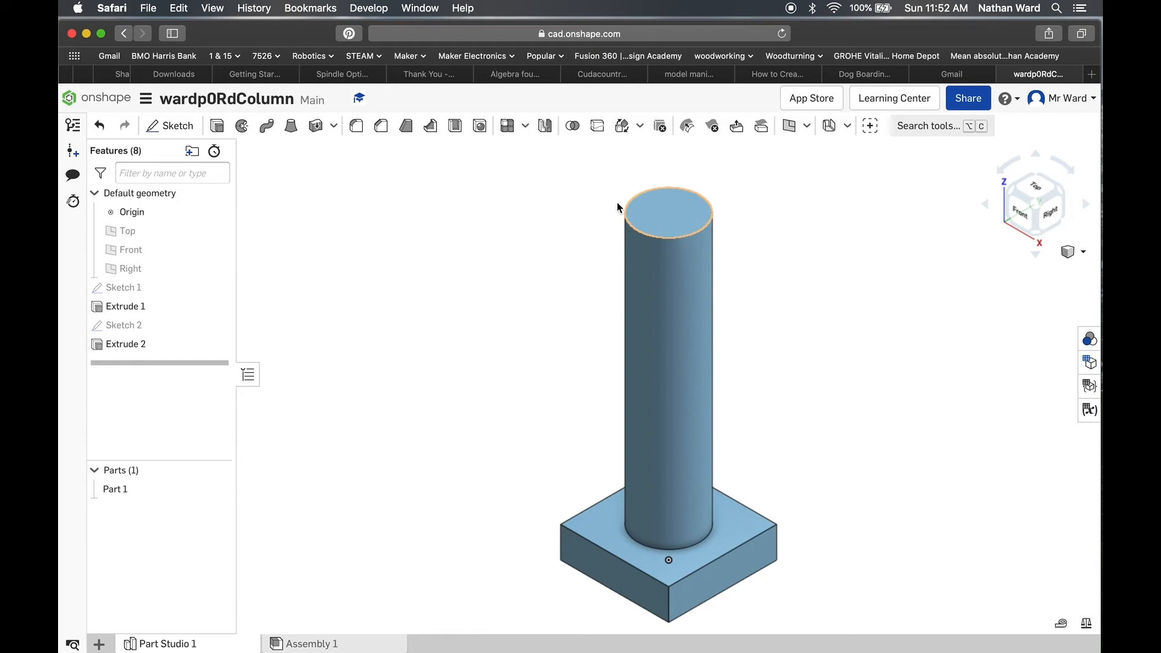
{"action": "left_click", "coordinate": [171, 125]}
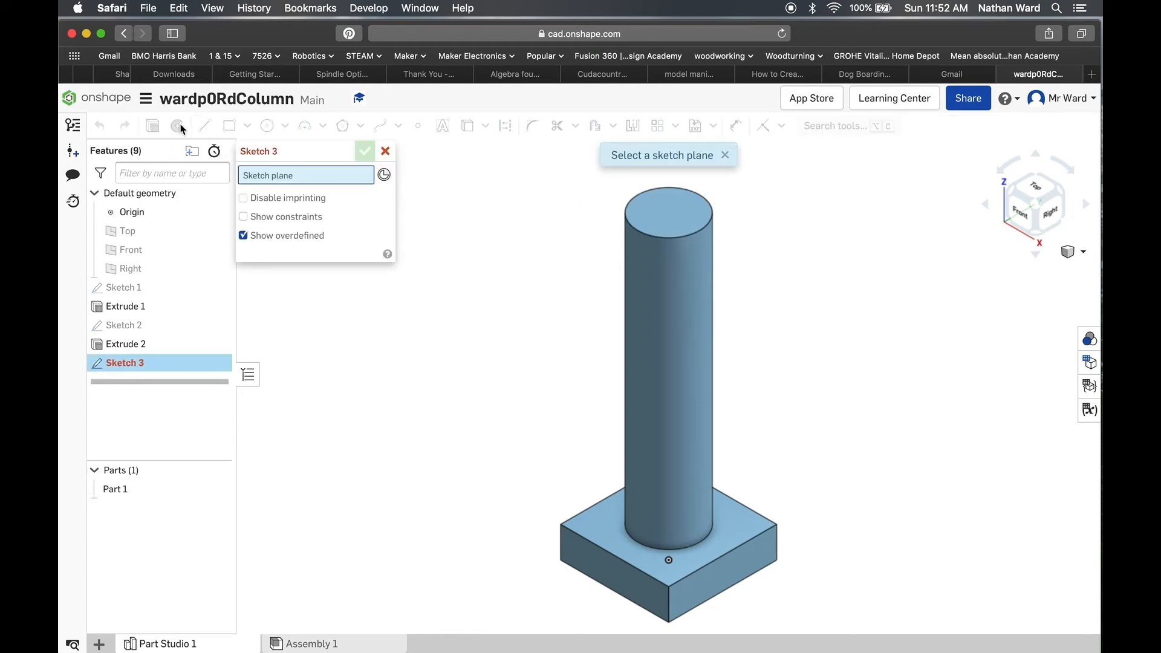
{"action": "left_click", "coordinate": [648, 222]}
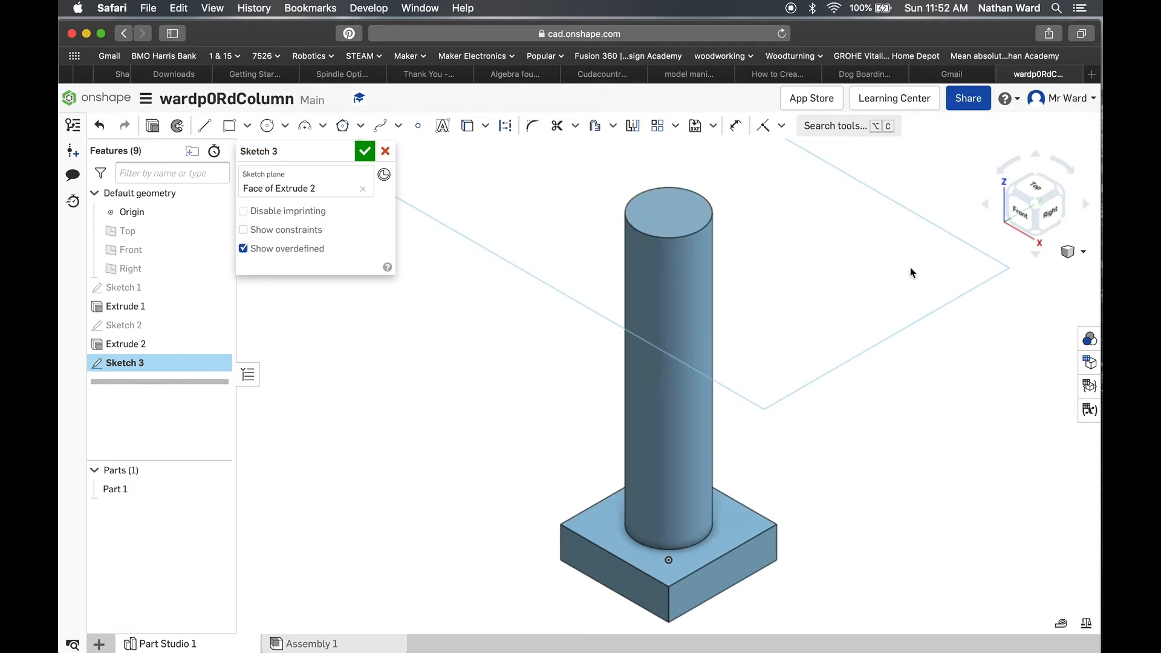
{"action": "left_click", "coordinate": [1035, 189]}
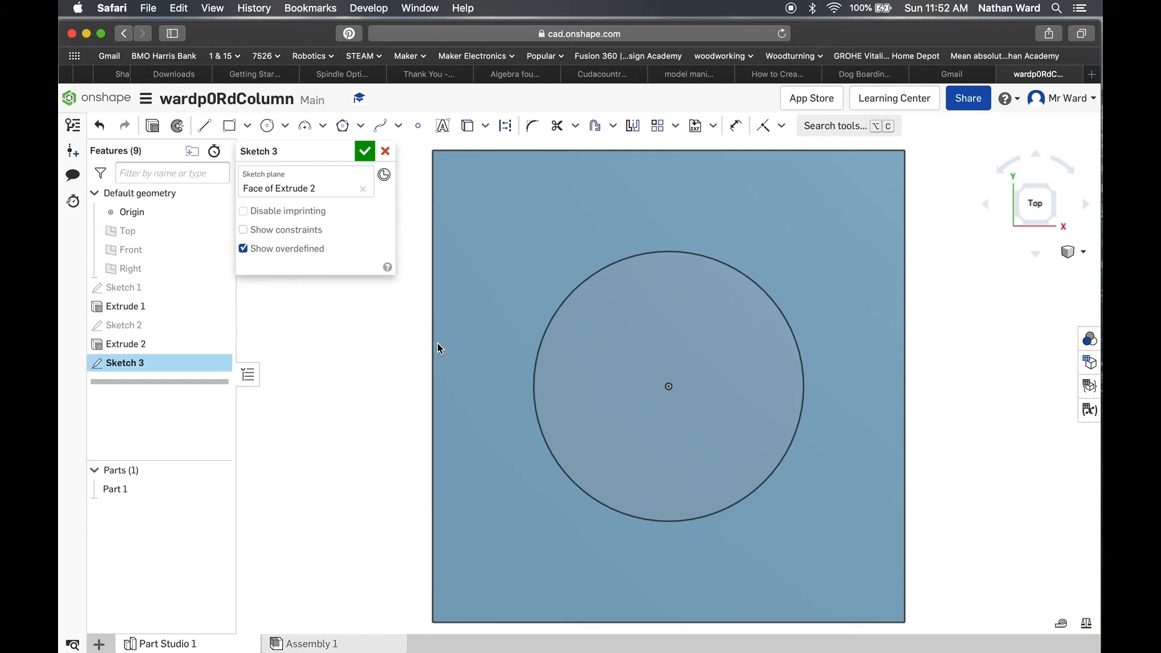
{"action": "left_click", "coordinate": [1075, 252]}
{"action": "left_click", "coordinate": [1029, 270]}
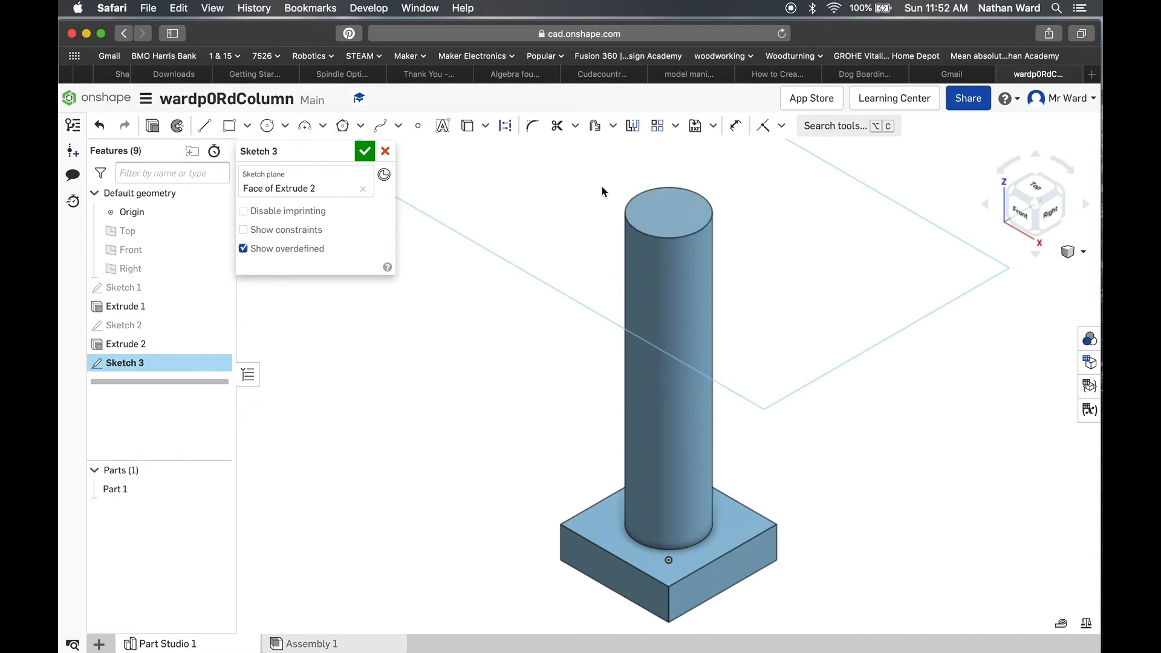
{"action": "left_click", "coordinate": [1036, 188]}
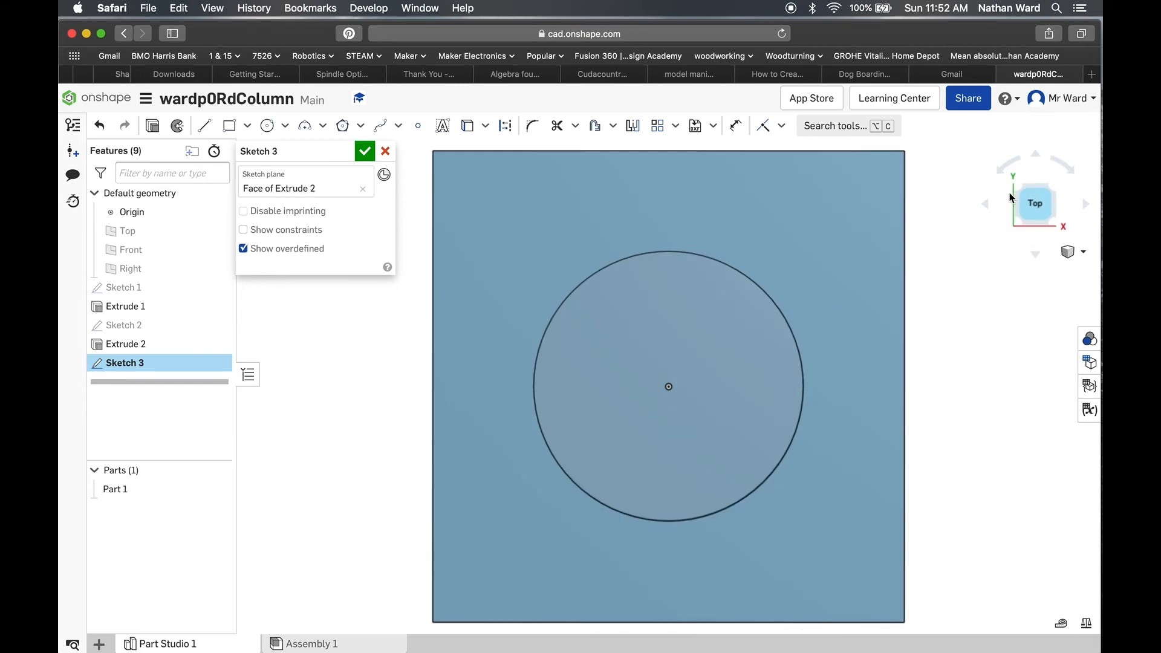
Step: Draw a center point rectangle about 37 mm wide and 20.4 mm high, centred on the column's top face
{"action": "left_click", "coordinate": [228, 126]}
{"action": "left_click", "coordinate": [248, 129]}
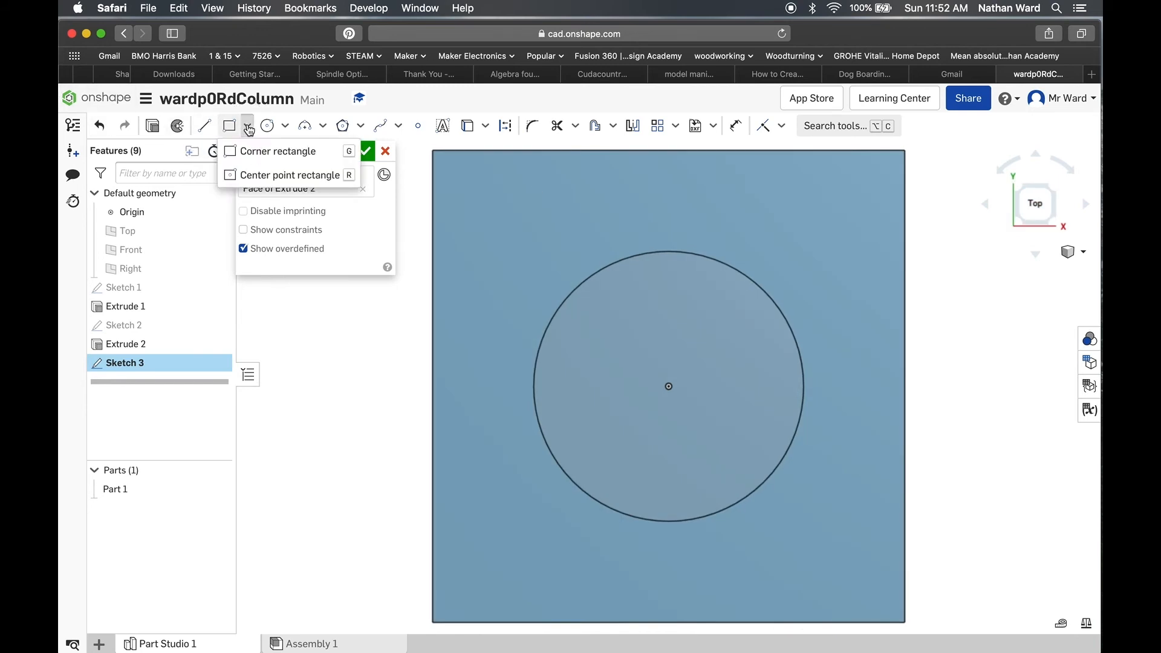
{"action": "left_click", "coordinate": [266, 176]}
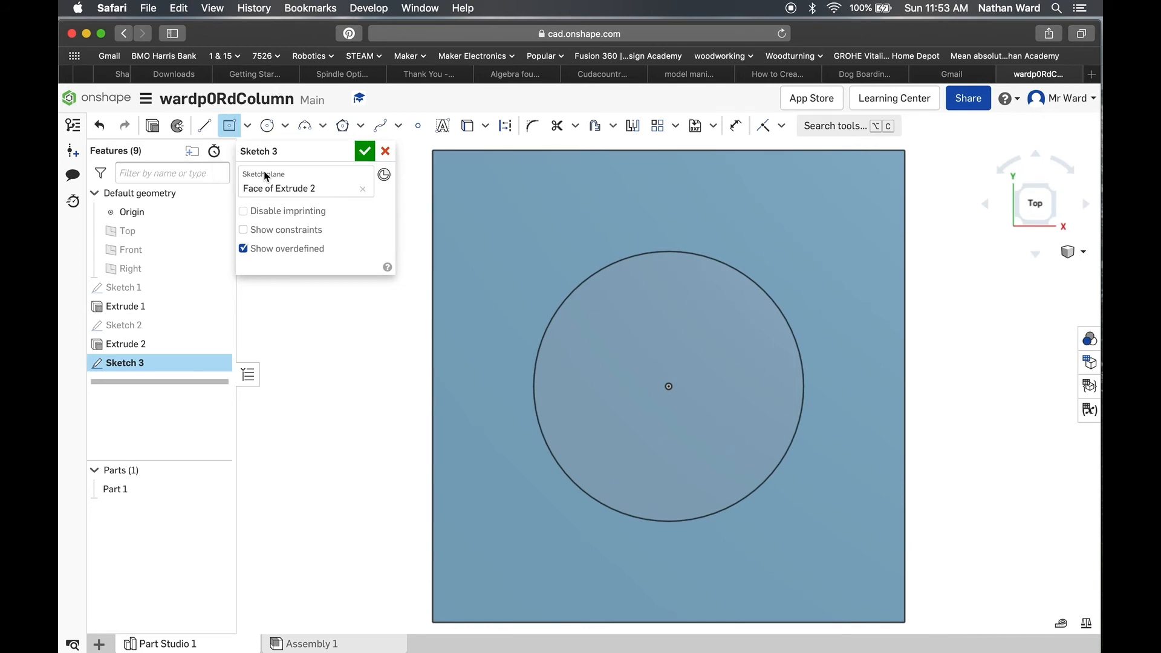
{"action": "left_click", "coordinate": [669, 386]}
{"action": "left_click", "coordinate": [669, 387]}
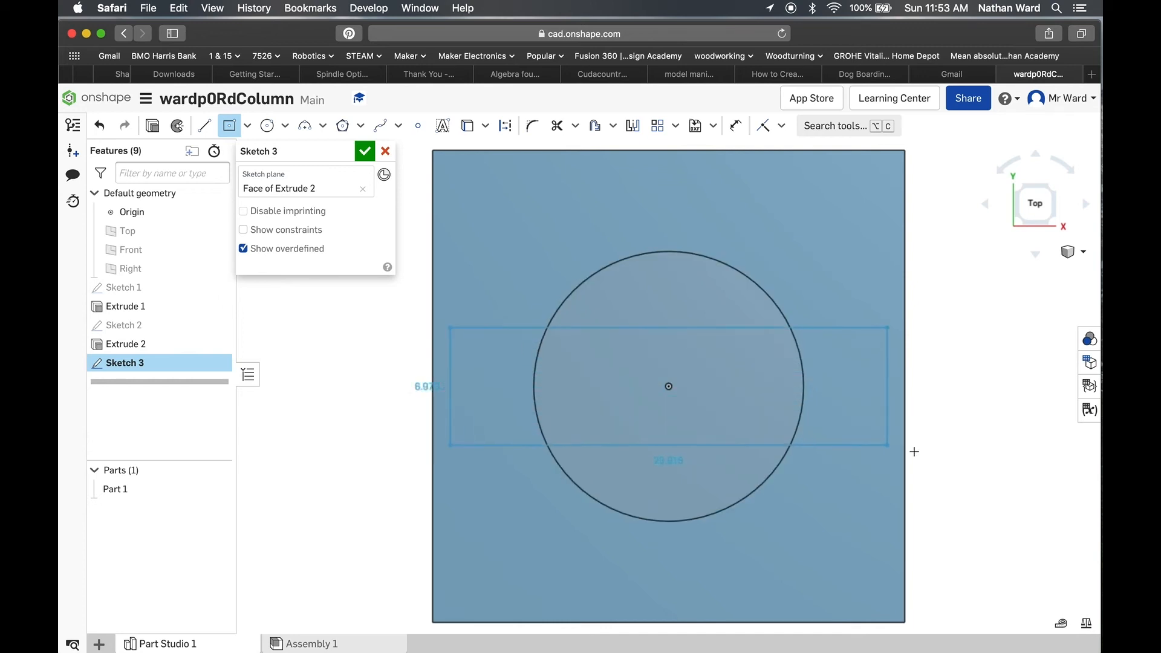
{"action": "left_click", "coordinate": [982, 559]}
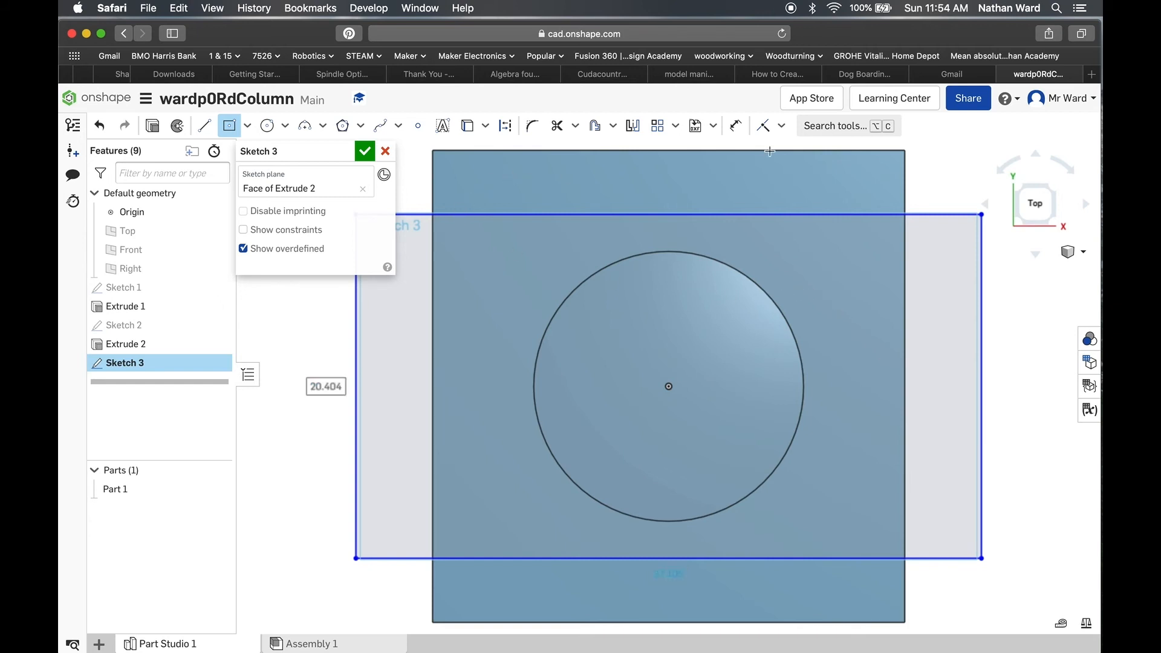
Step: Dimension the rectangle's vertical side as 28 mm
{"action": "left_click", "coordinate": [734, 126]}
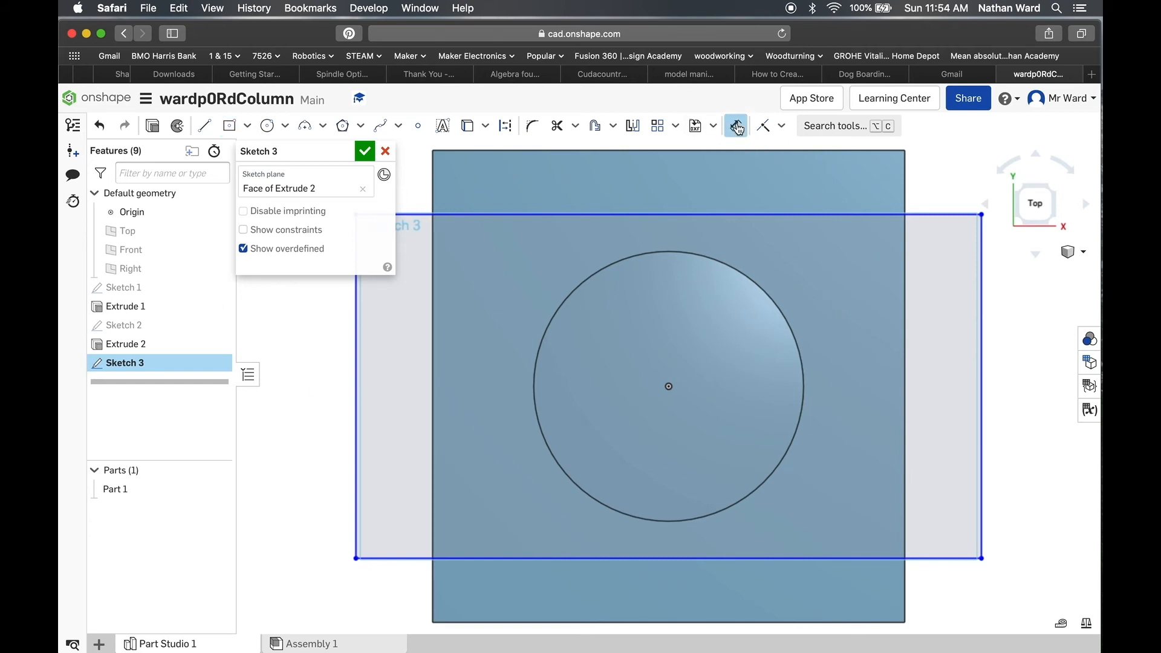
{"action": "left_click", "coordinate": [981, 362]}
{"action": "left_click", "coordinate": [1009, 359]}
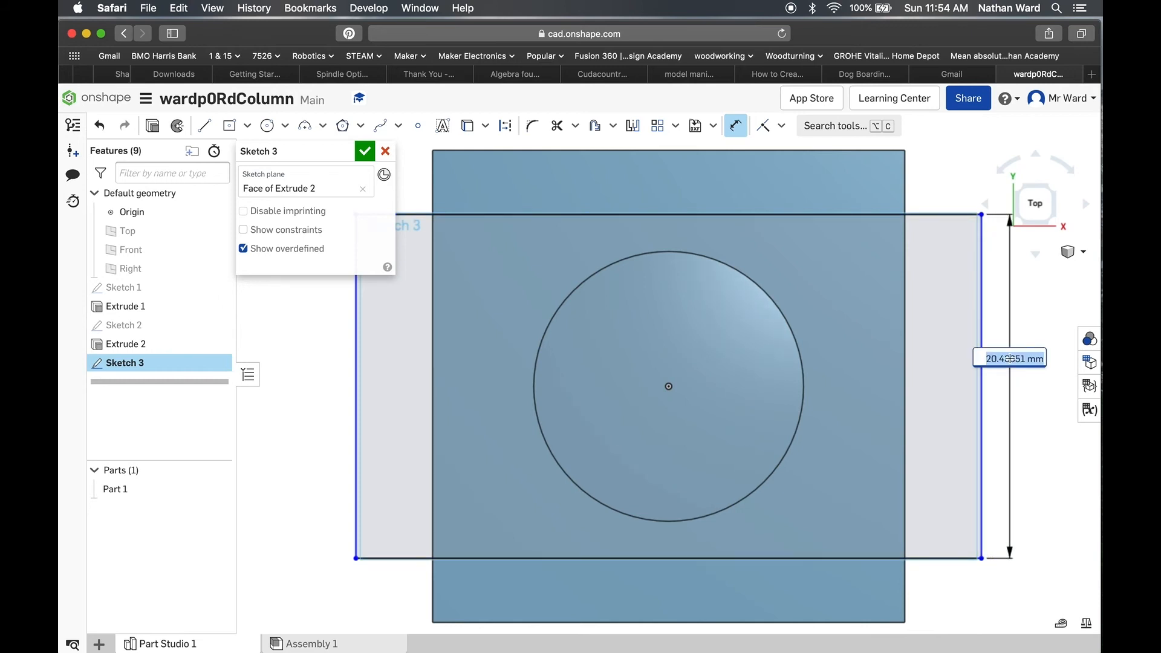
{"action": "type", "text": "28"}
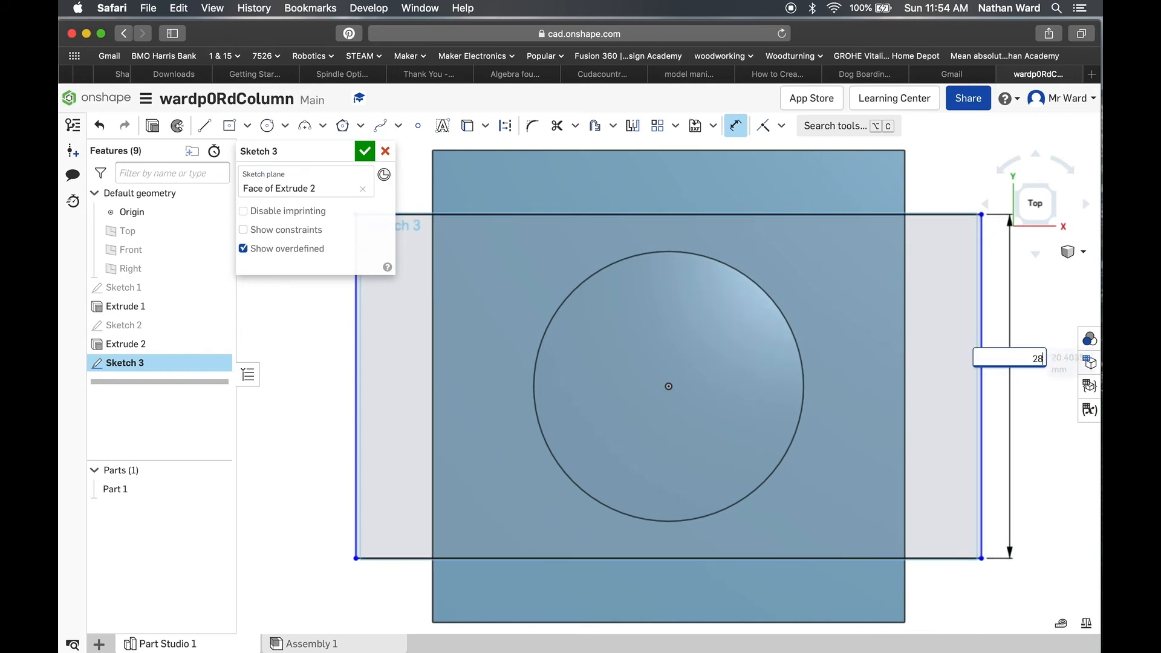
{"action": "key", "text": "Return"}
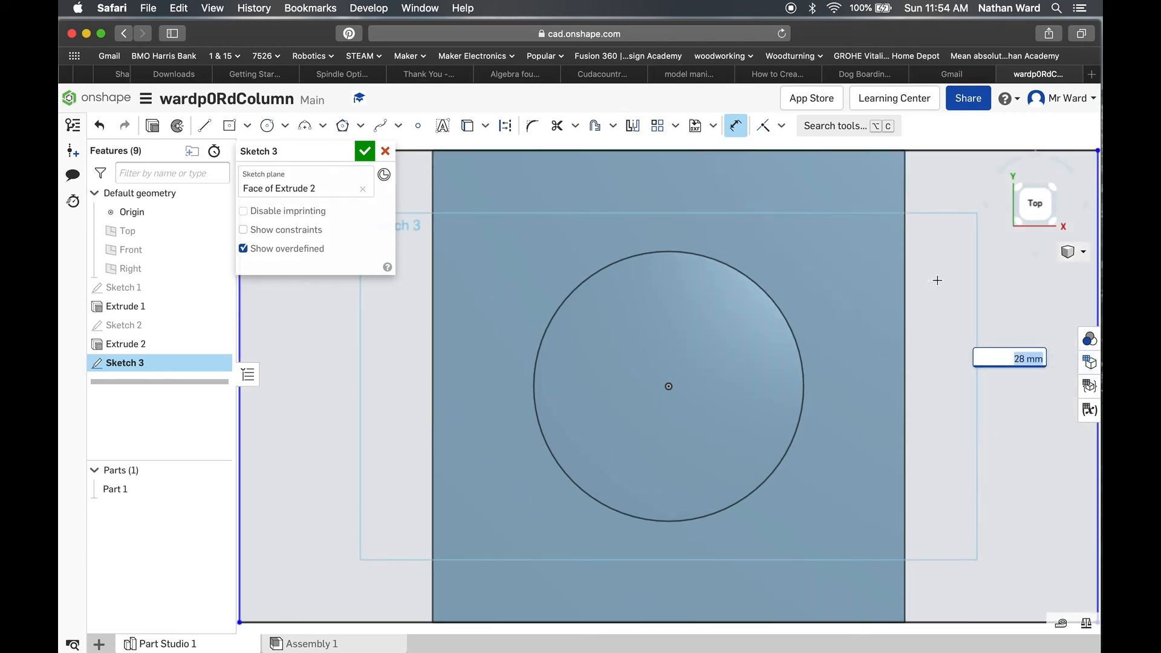
{"action": "type", "text": "f"}
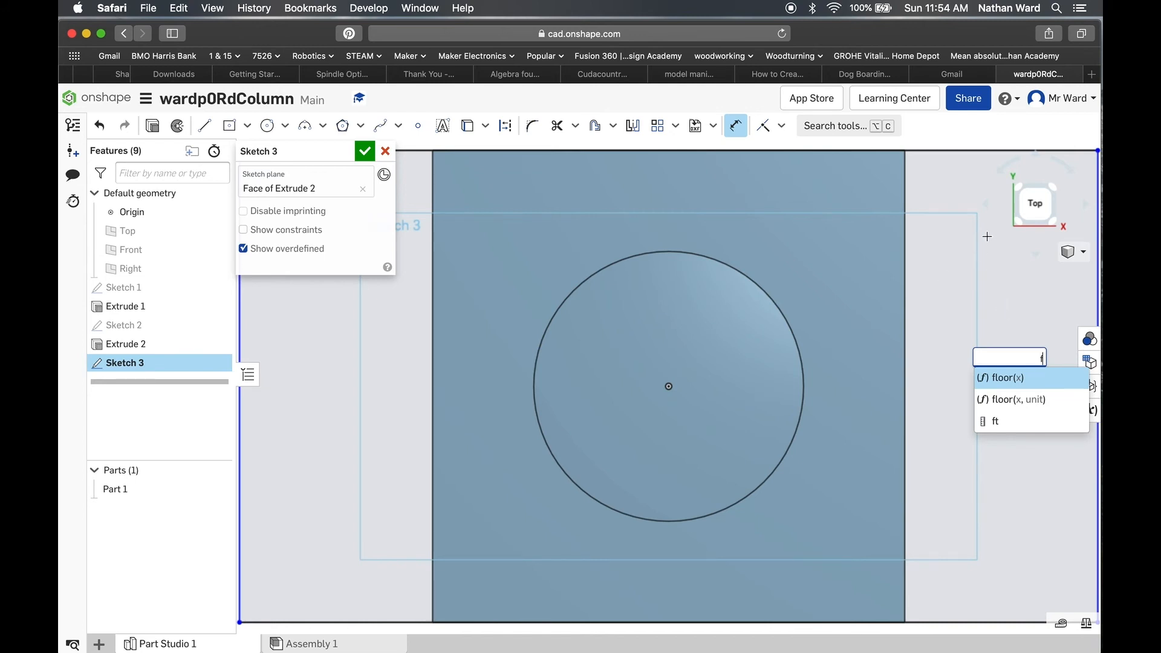
Step: Dimension the rectangle's horizontal side as 28 mm
{"action": "key", "text": "Escape"}
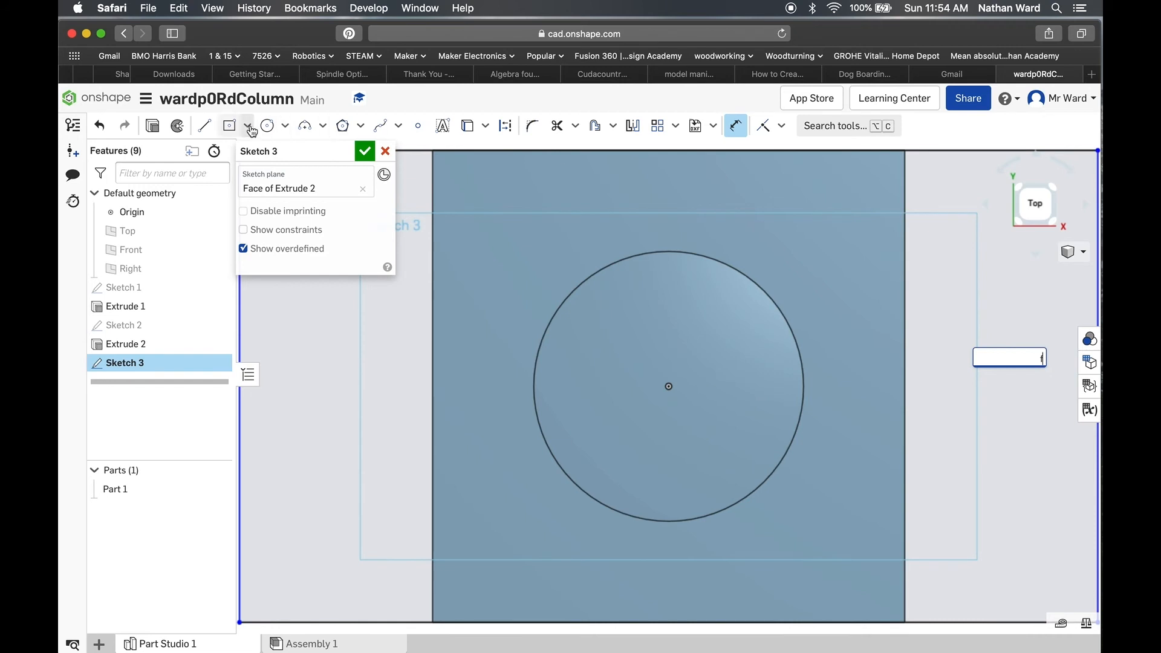
{"action": "left_click", "coordinate": [1035, 203]}
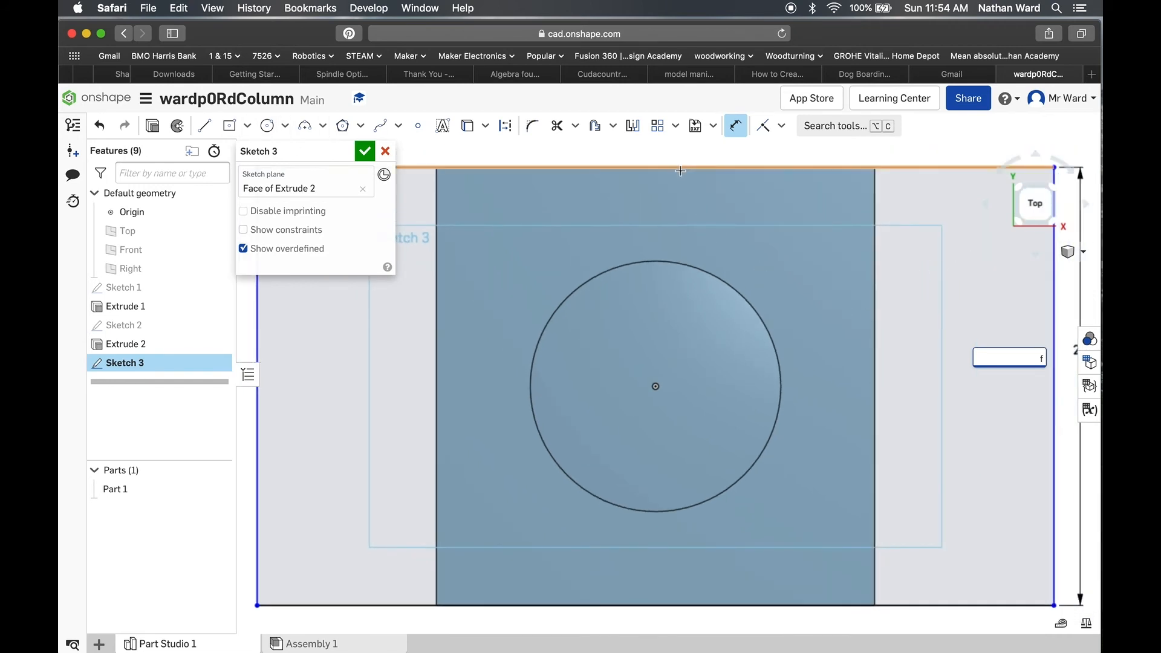
{"action": "left_click", "coordinate": [734, 128]}
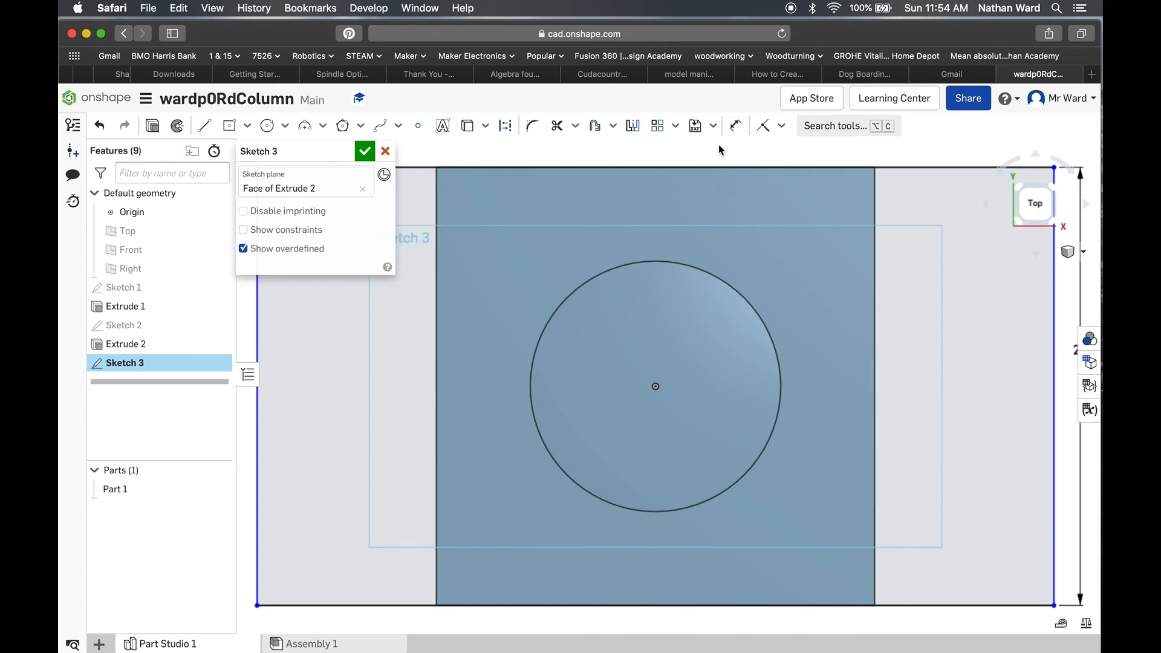
{"action": "left_click", "coordinate": [689, 167]}
{"action": "left_click", "coordinate": [688, 151]}
{"action": "type", "text": "28"}
{"action": "key", "text": "Return"}
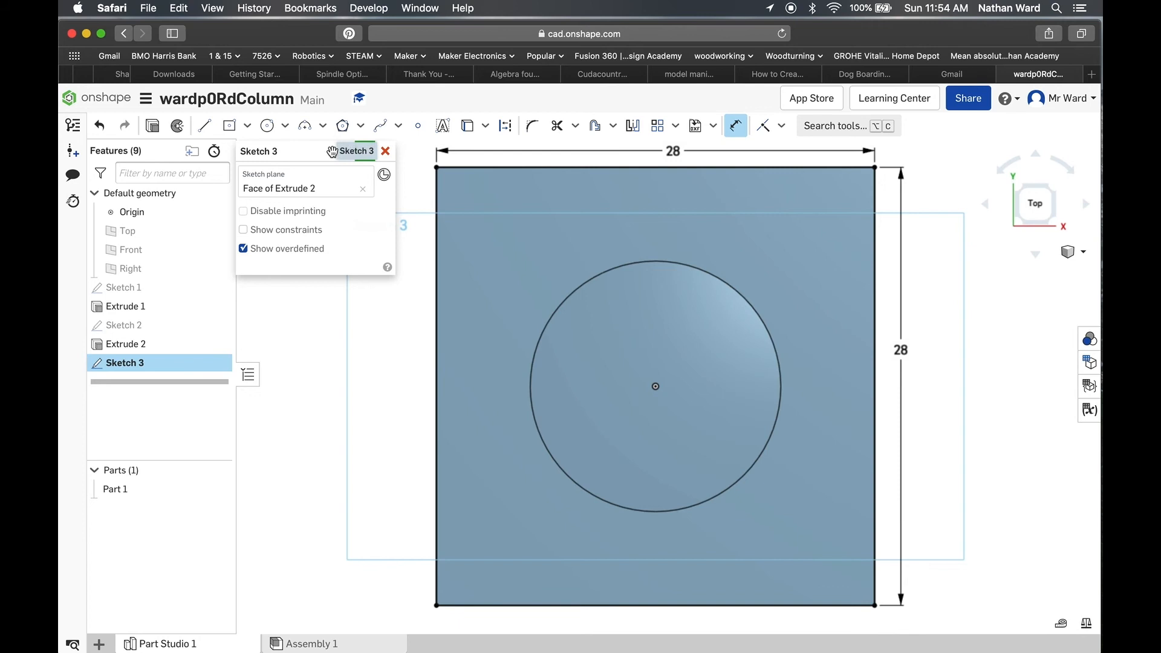
Step: Extrude the whole 28 mm square upward from the column's top as an added solid with a blind depth of 8 mm
{"action": "left_click", "coordinate": [170, 125]}
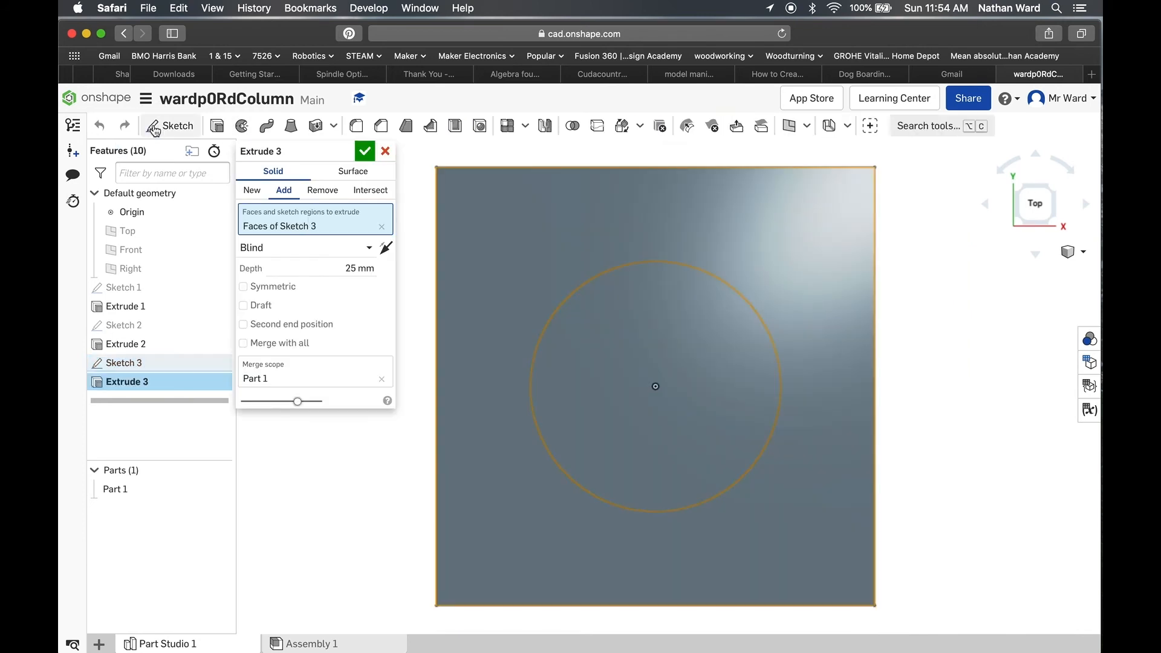
{"action": "left_click", "coordinate": [1076, 252]}
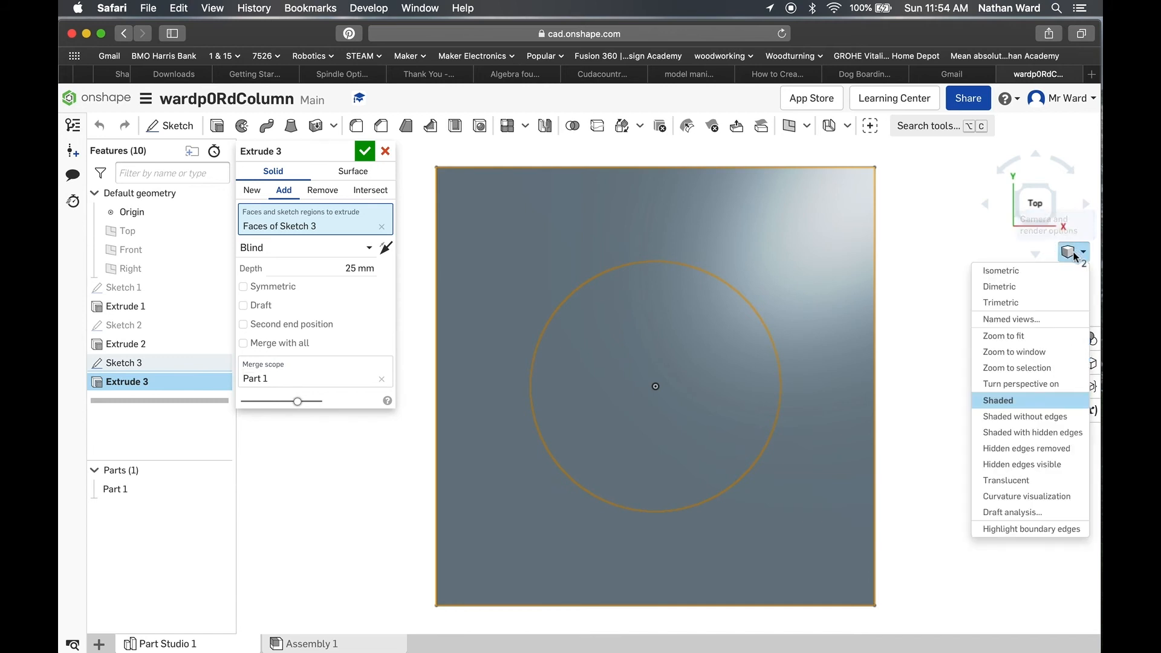
{"action": "left_click", "coordinate": [1021, 270]}
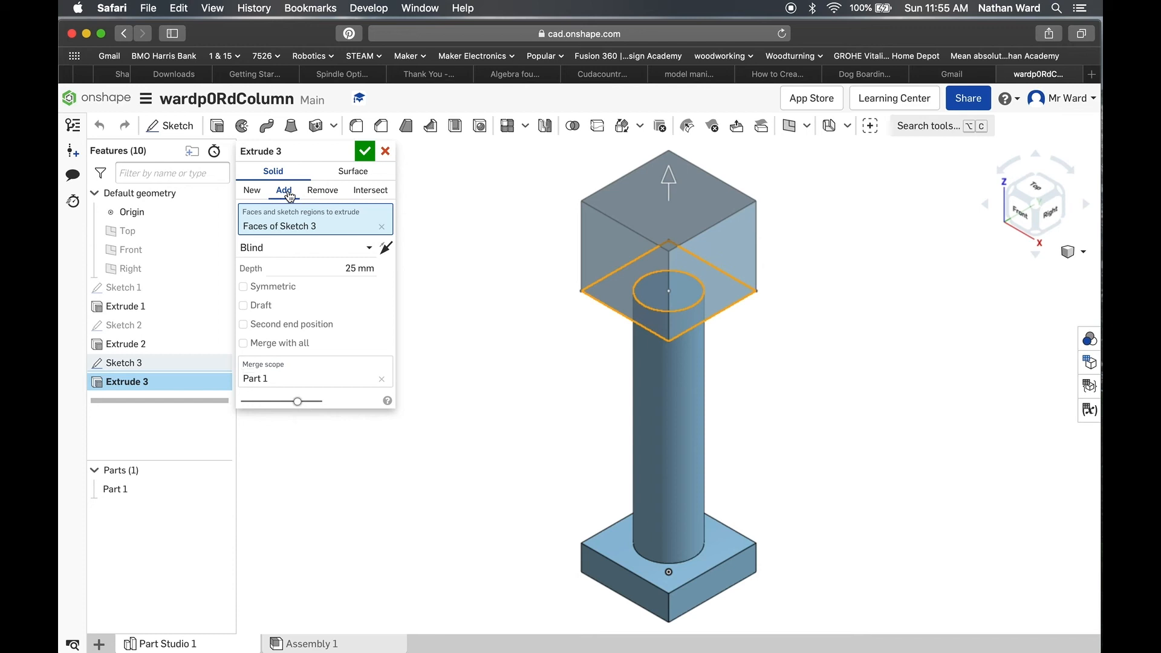
{"action": "left_click", "coordinate": [347, 268]}
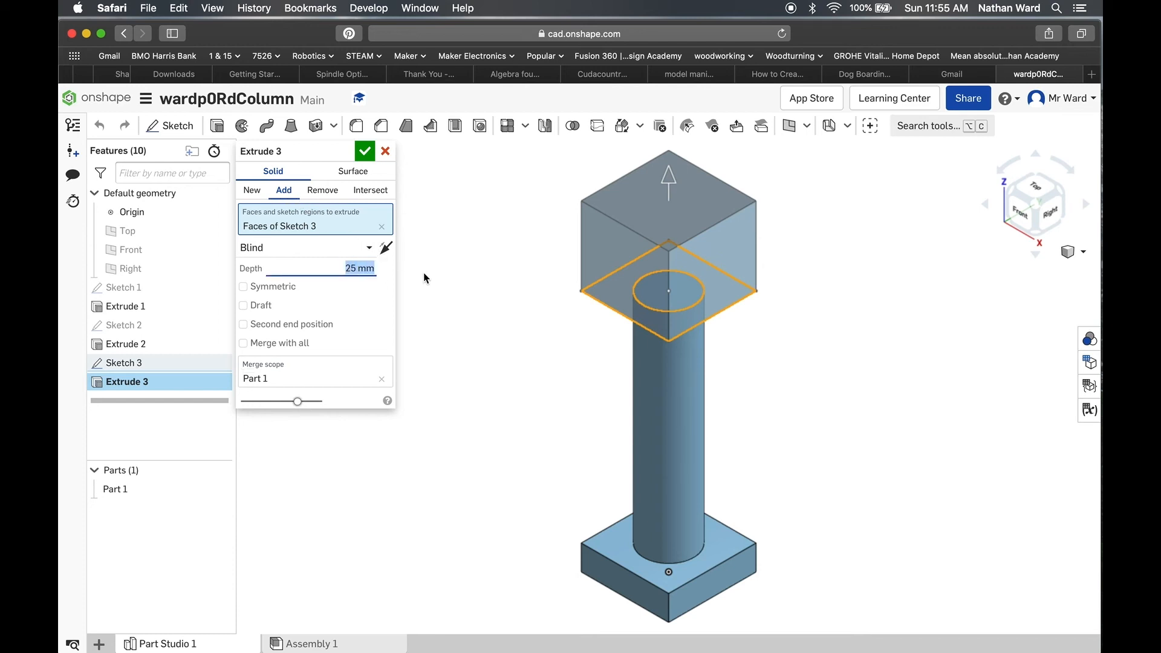
{"action": "type", "text": "8"}
{"action": "left_click", "coordinate": [365, 151]}
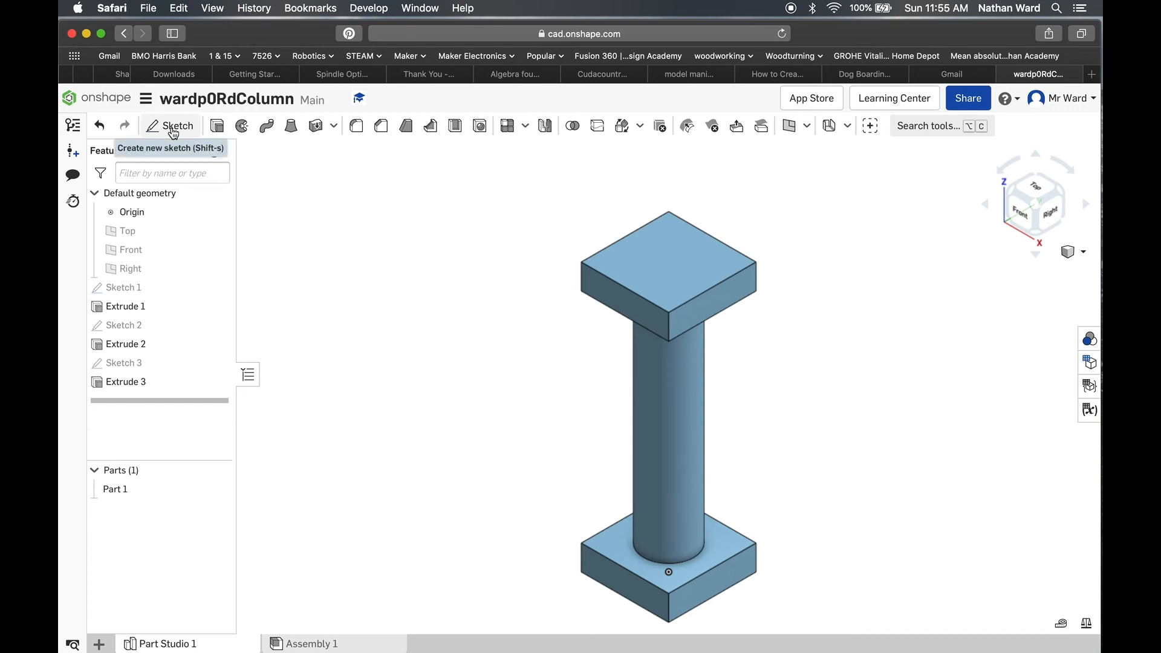
Step: Start a sketch on the upper face of the top block and draw a circle about 13.9 mm in diameter centred on the origin
{"action": "mouse_move", "coordinate": [176, 132]}
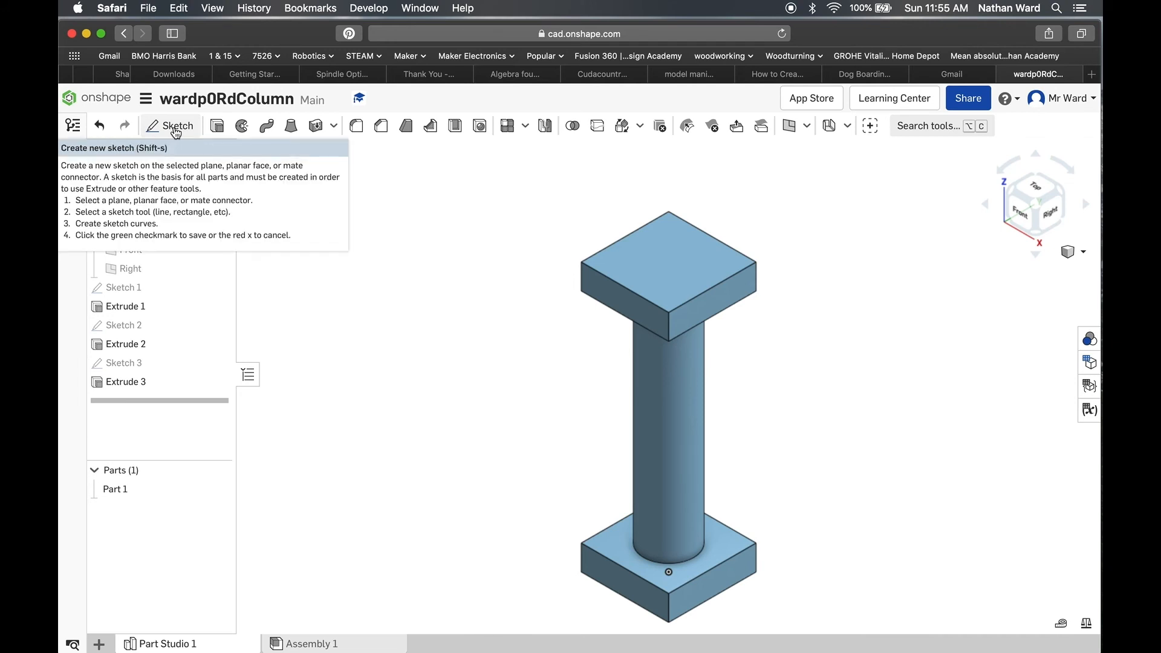
{"action": "left_click", "coordinate": [176, 127]}
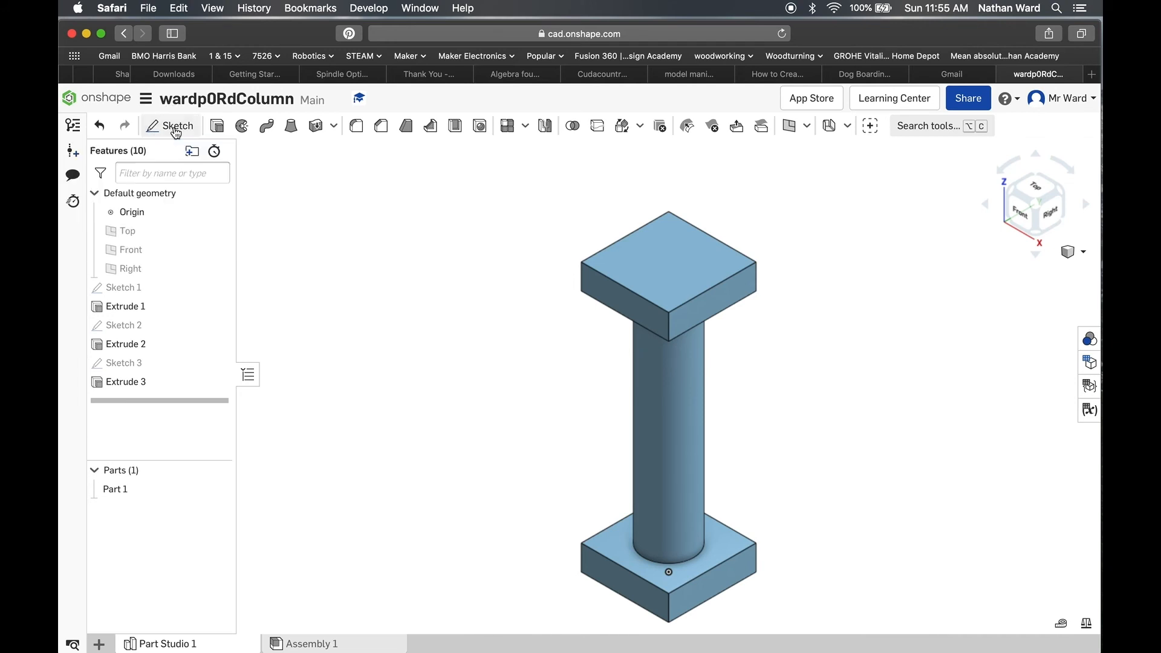
{"action": "left_click", "coordinate": [660, 265]}
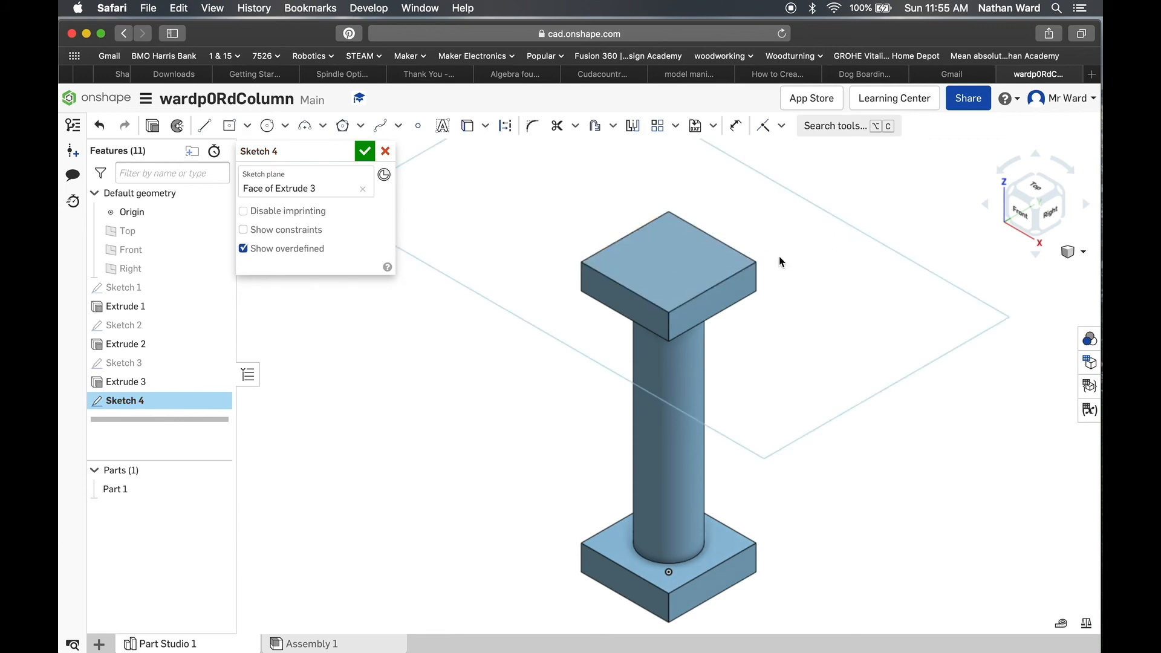
{"action": "left_click", "coordinate": [1038, 192]}
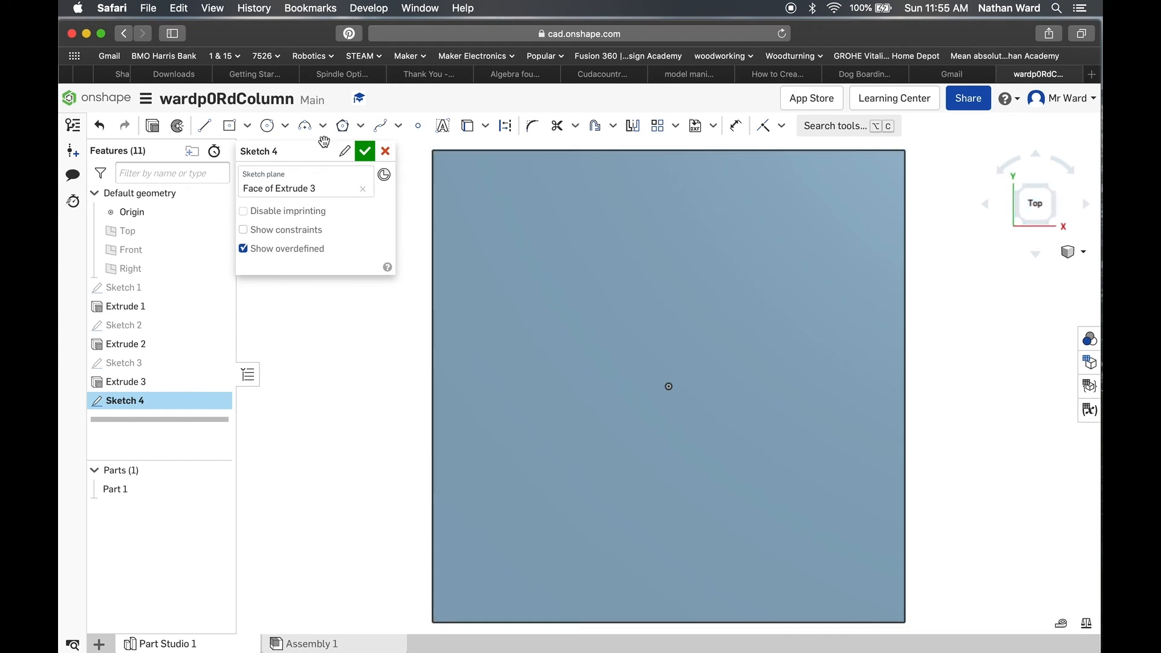
{"action": "left_click", "coordinate": [269, 127]}
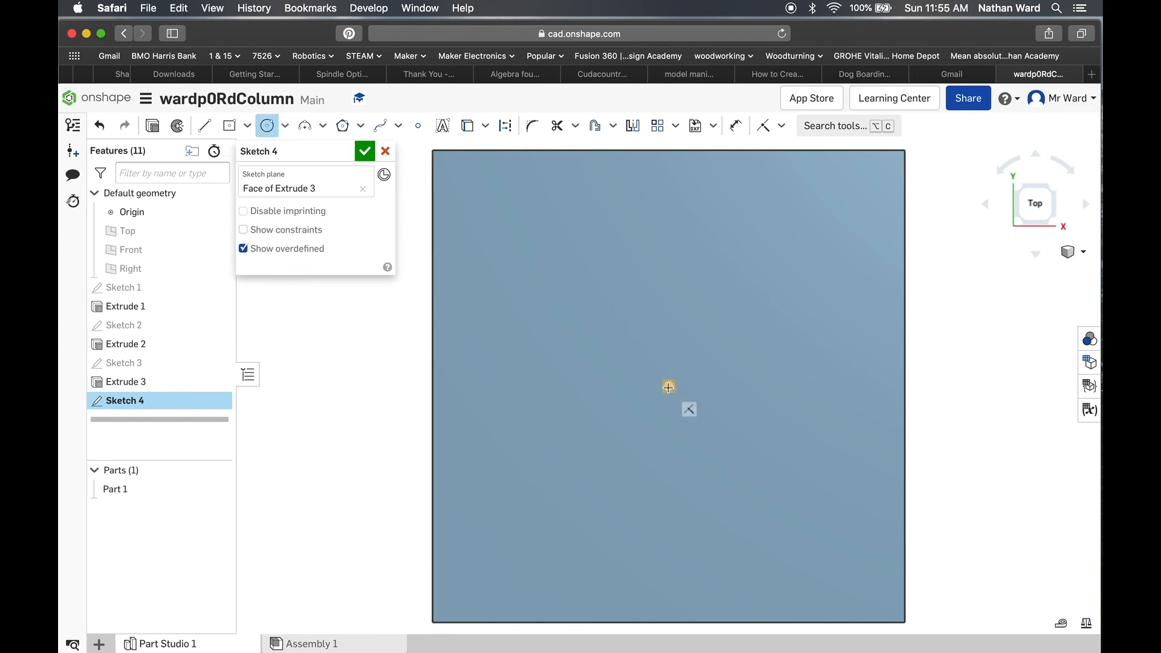
{"action": "left_click", "coordinate": [668, 388]}
{"action": "left_click", "coordinate": [785, 405]}
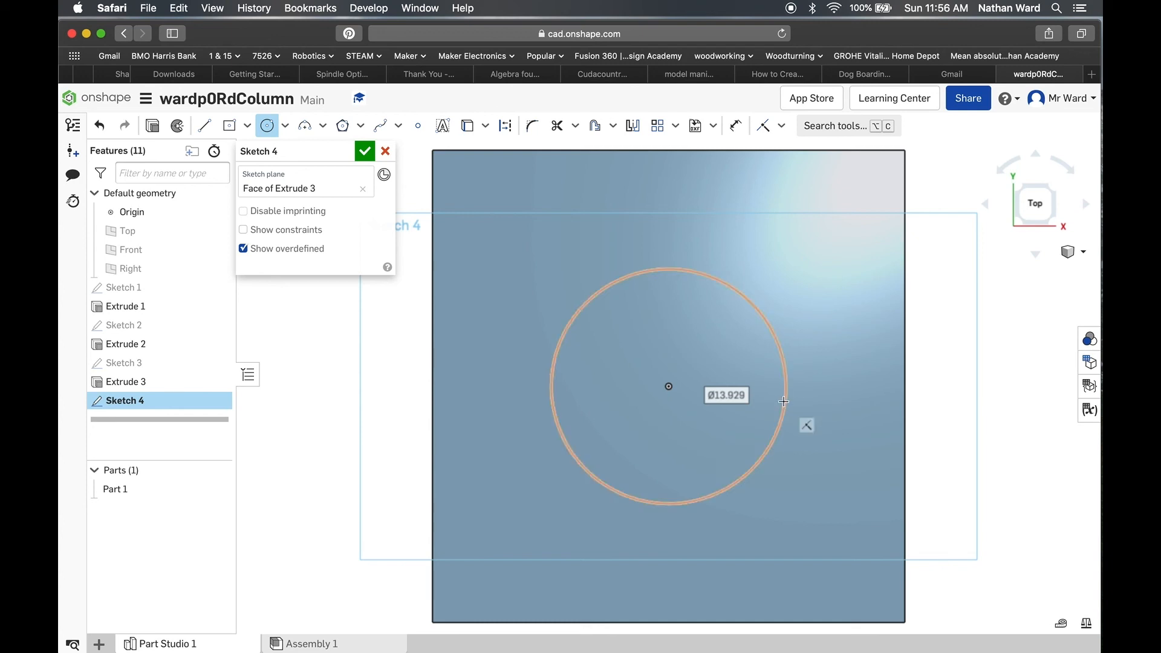
Step: Dimension the circle's diameter as 8 mm
{"action": "left_click", "coordinate": [737, 128]}
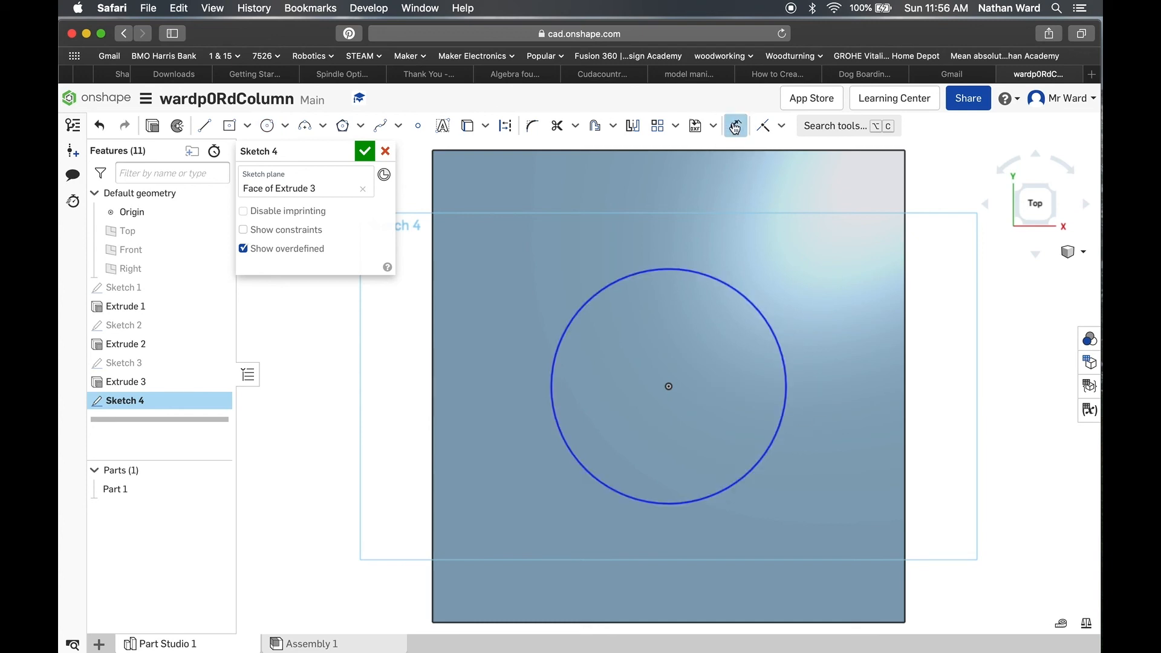
{"action": "left_click", "coordinate": [780, 351]}
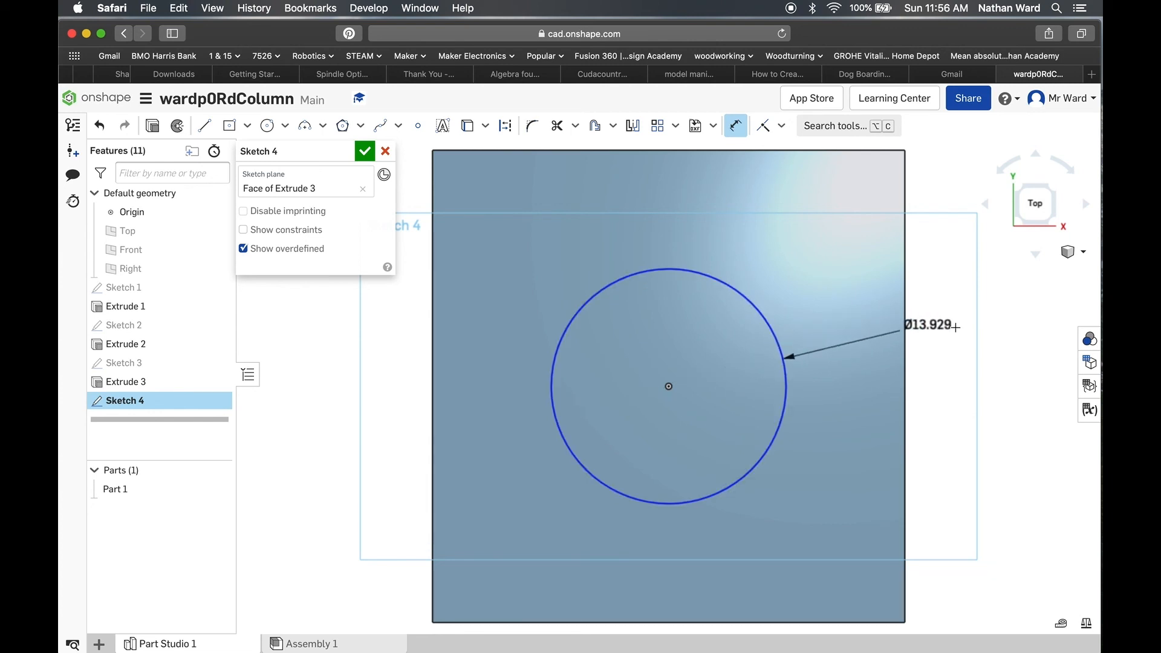
{"action": "left_click", "coordinate": [960, 328]}
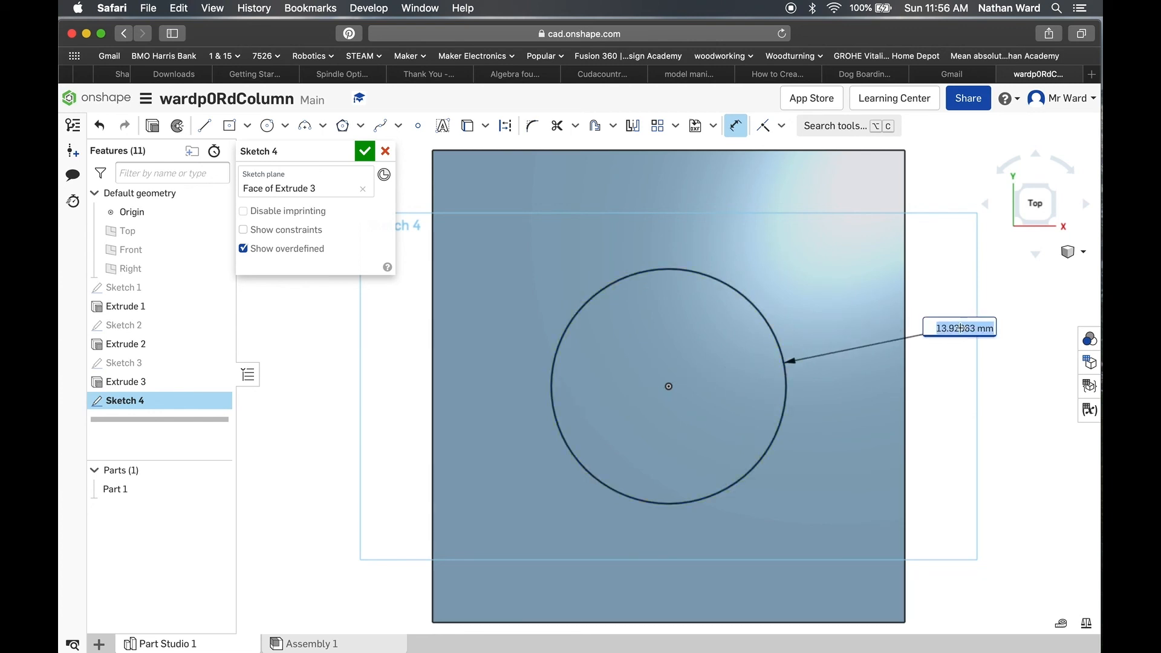
{"action": "type", "text": "8"}
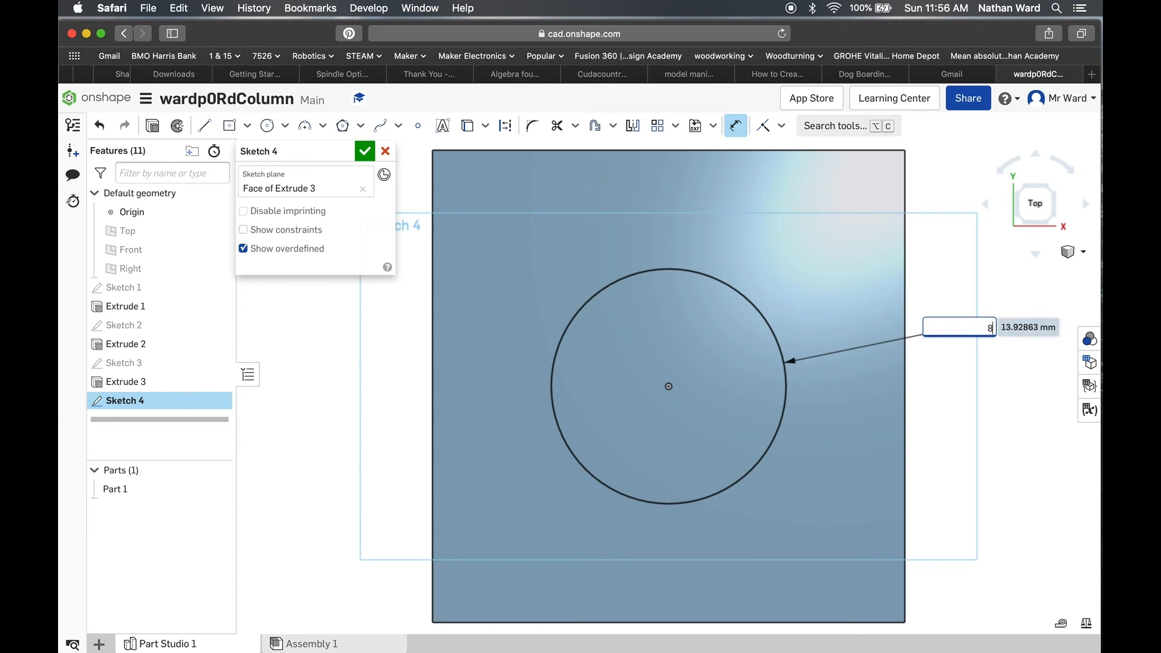
{"action": "key", "text": "Return"}
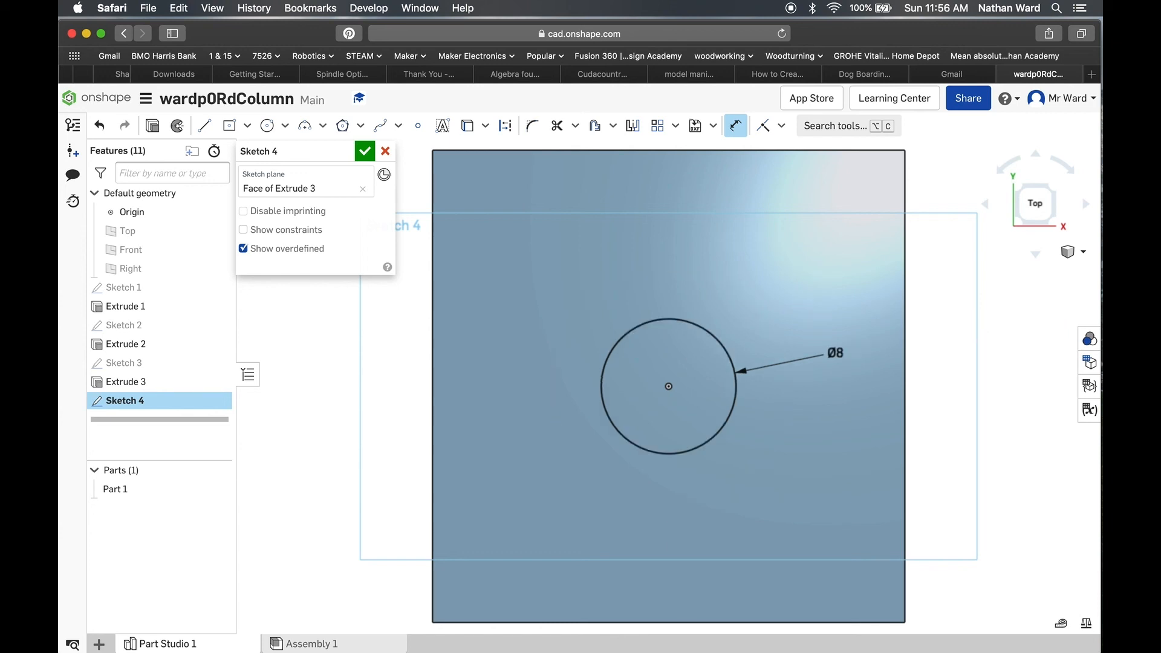
Step: Extrude the circle as a Remove cut with the Through all end type, making a hole down the full length of the column
{"action": "left_click", "coordinate": [1069, 252]}
{"action": "left_click", "coordinate": [1018, 270]}
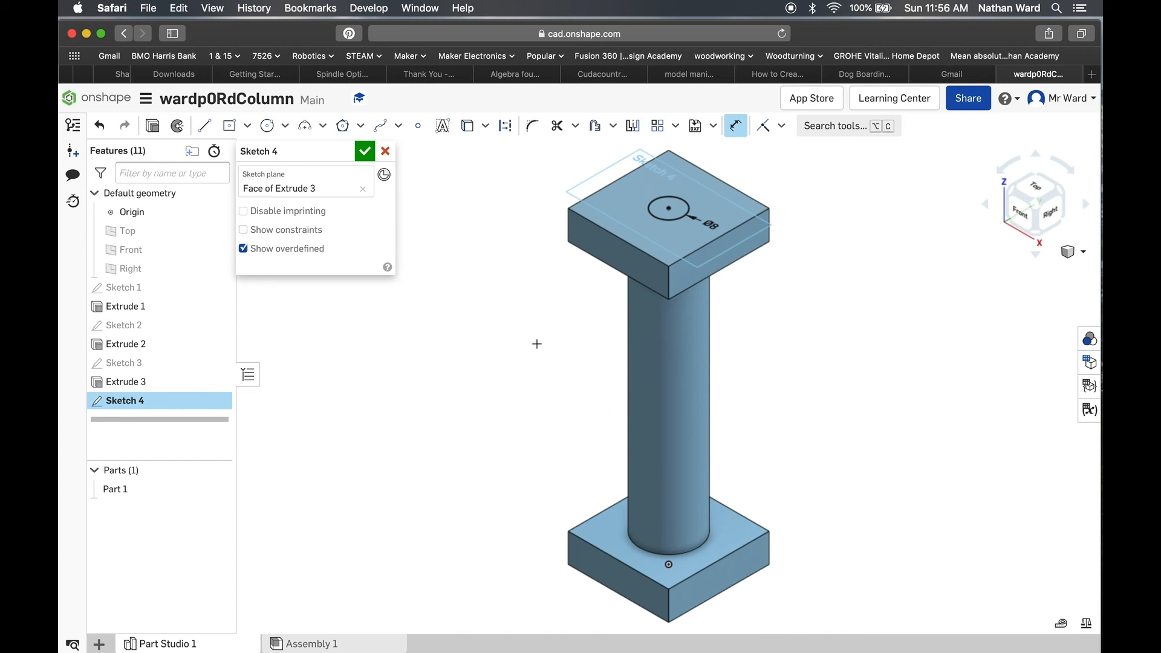
{"action": "left_click", "coordinate": [153, 127]}
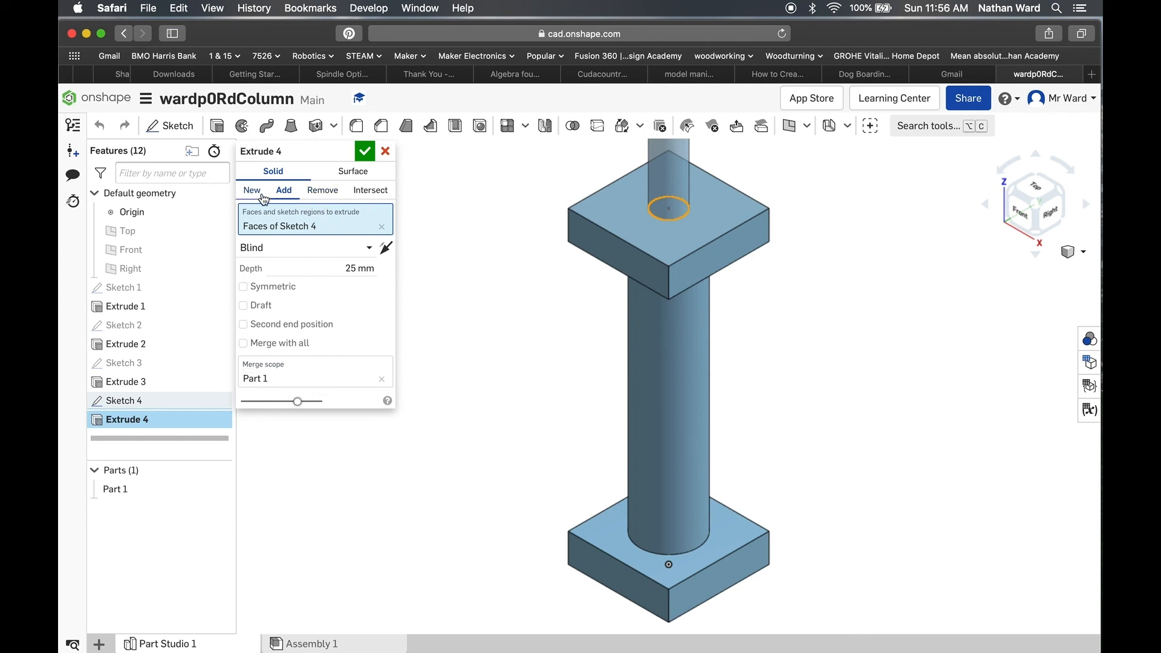
{"action": "left_click", "coordinate": [323, 192]}
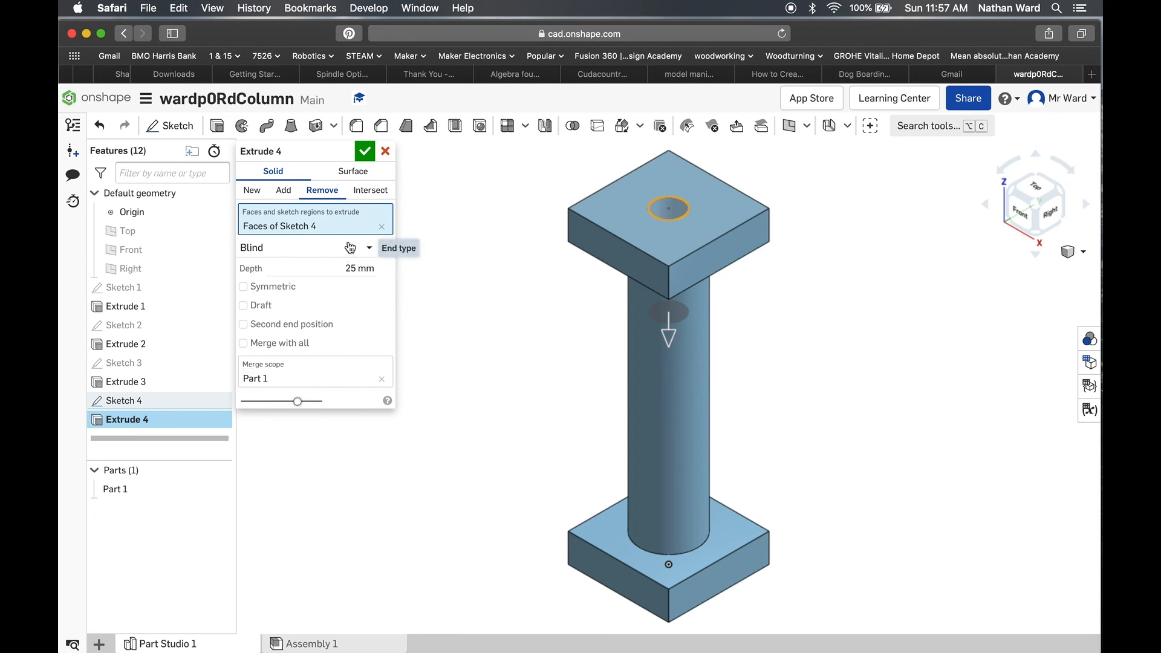
{"action": "left_click", "coordinate": [369, 247]}
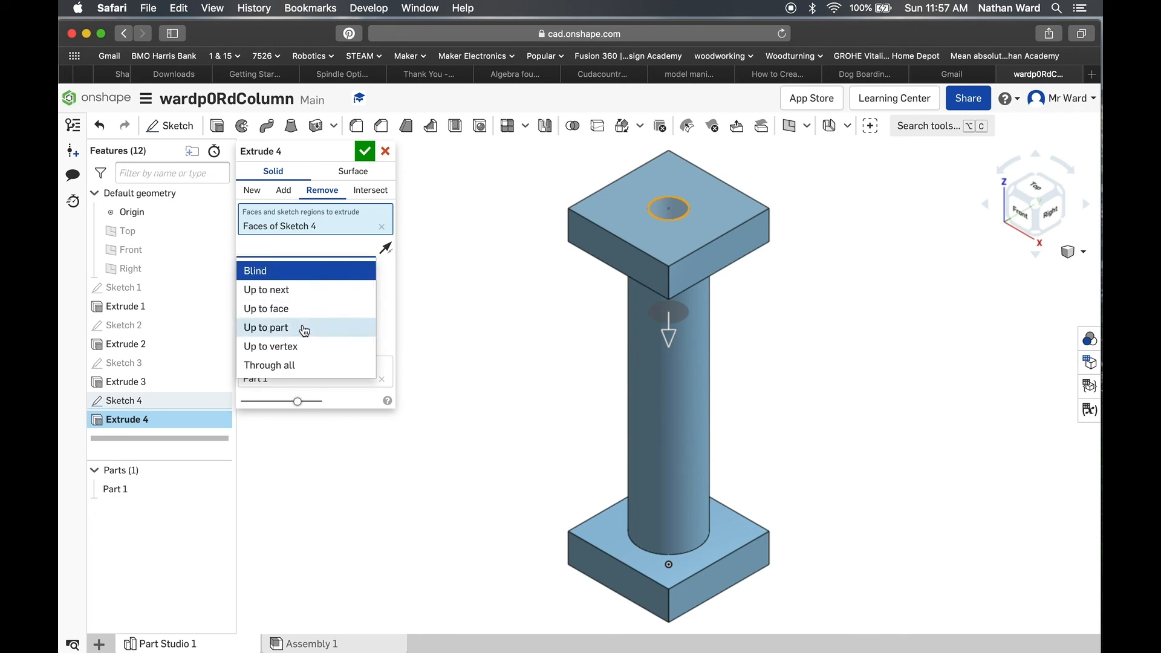
{"action": "left_click", "coordinate": [304, 366]}
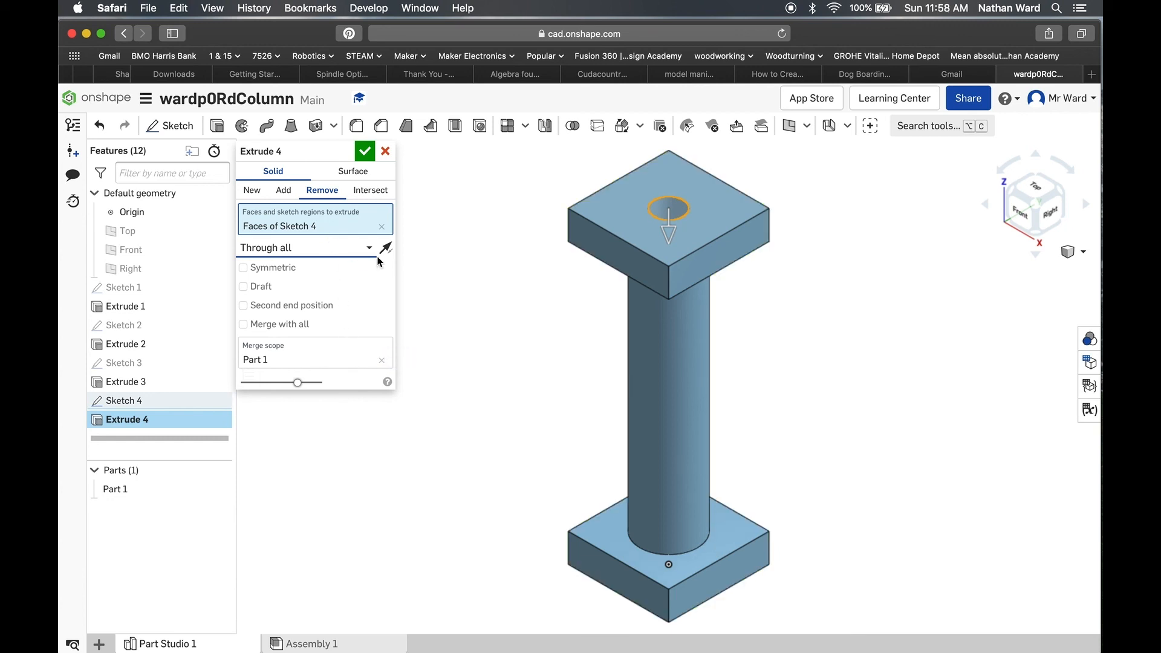
{"action": "right_click_drag", "start_coordinate": [519, 339], "coordinate": [695, 311]}
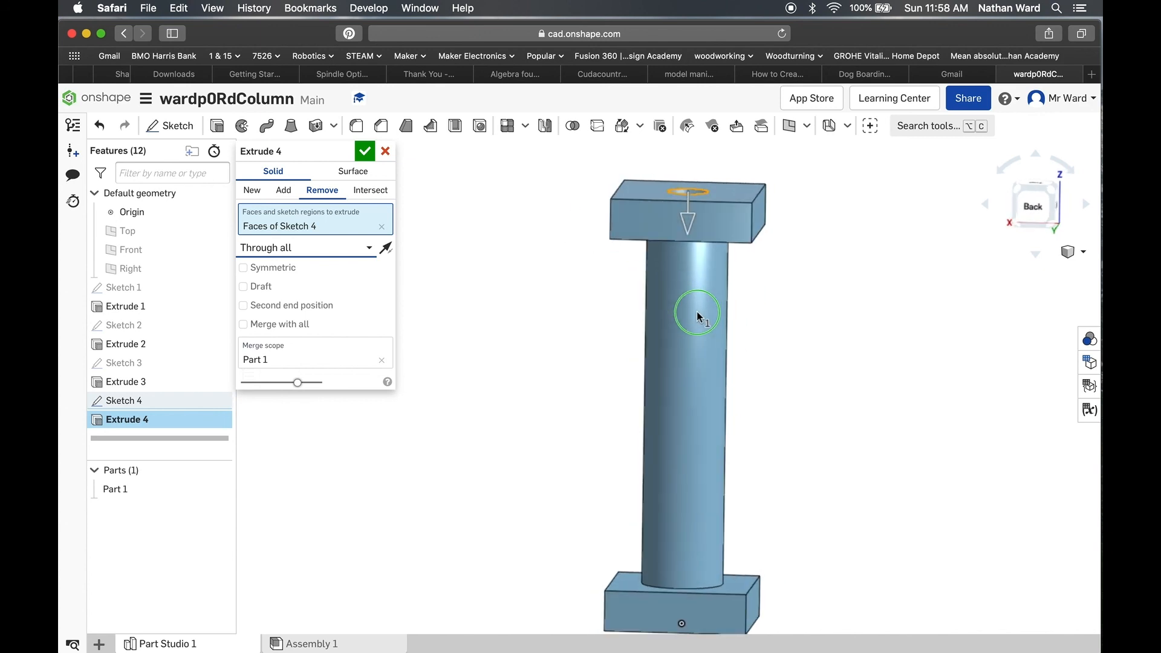
{"action": "left_click", "coordinate": [364, 153]}
{"action": "right_click_drag", "start_coordinate": [592, 342], "coordinate": [519, 392]}
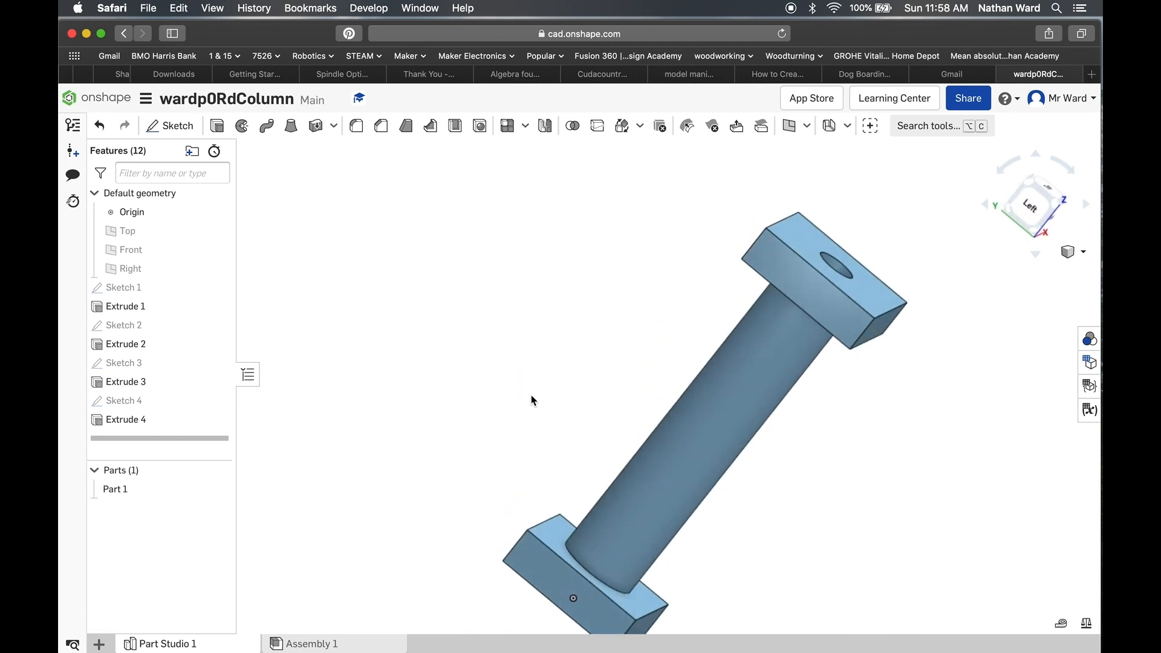